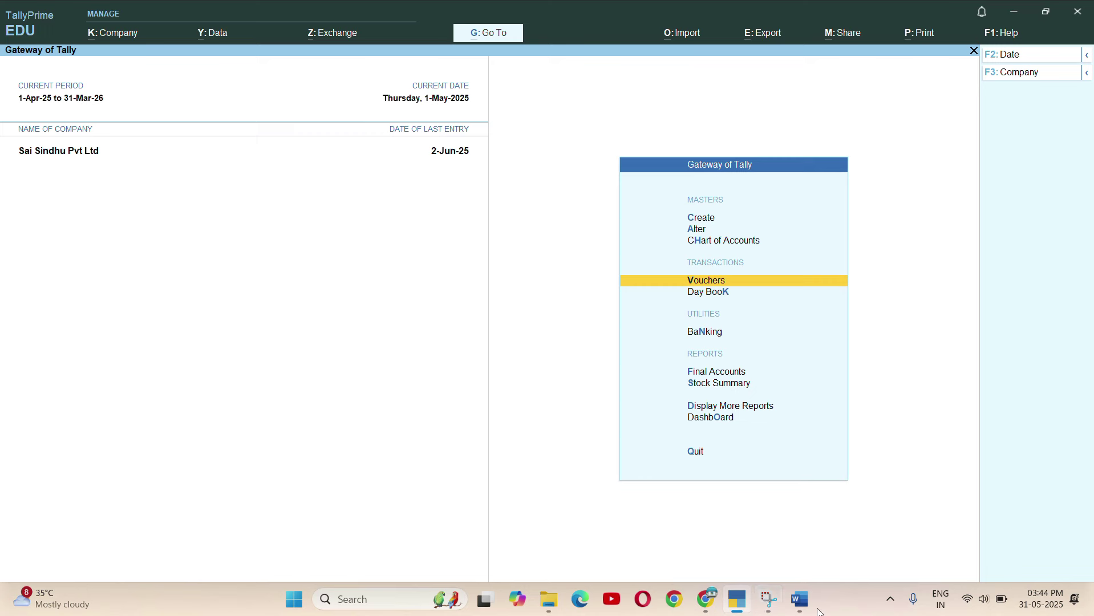
# - Switch to the Word exercise sheet showing the Apr 20 local B2B sale task
pyautogui.click(810, 551)
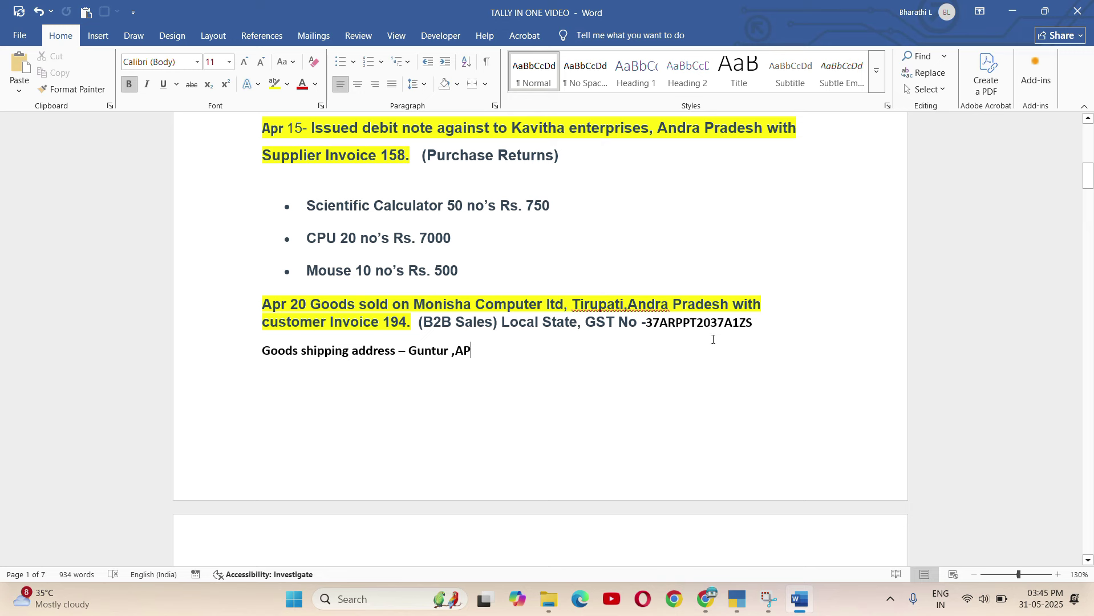
# - Scroll to the Apr 20 Tirupati sale entry in Word, then return to TallyPrime
pyautogui.scroll(-3, 492, 405)
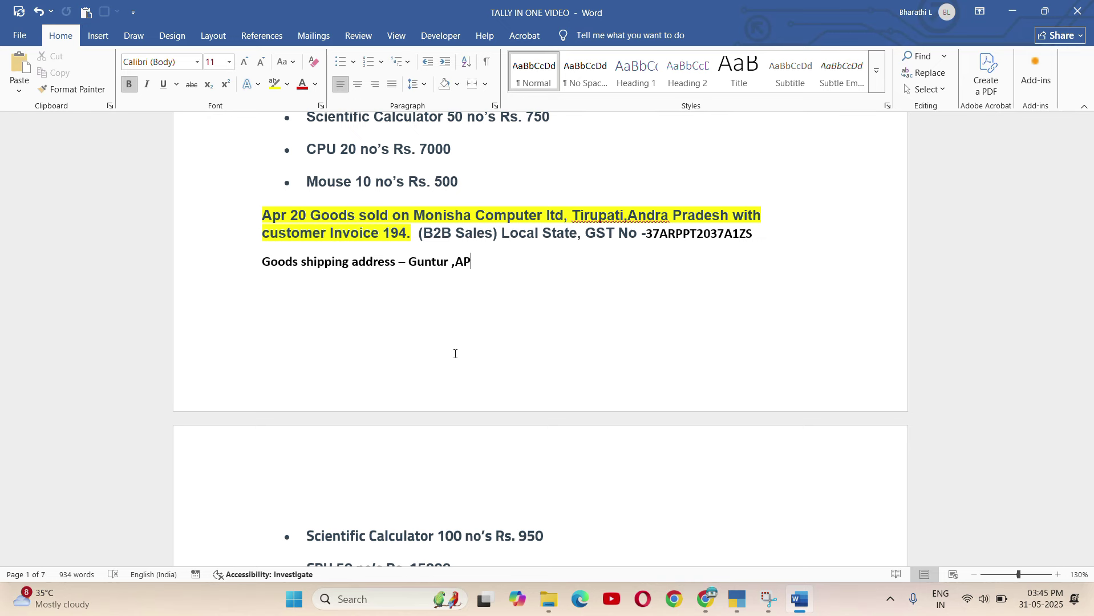
pyautogui.click(737, 598)
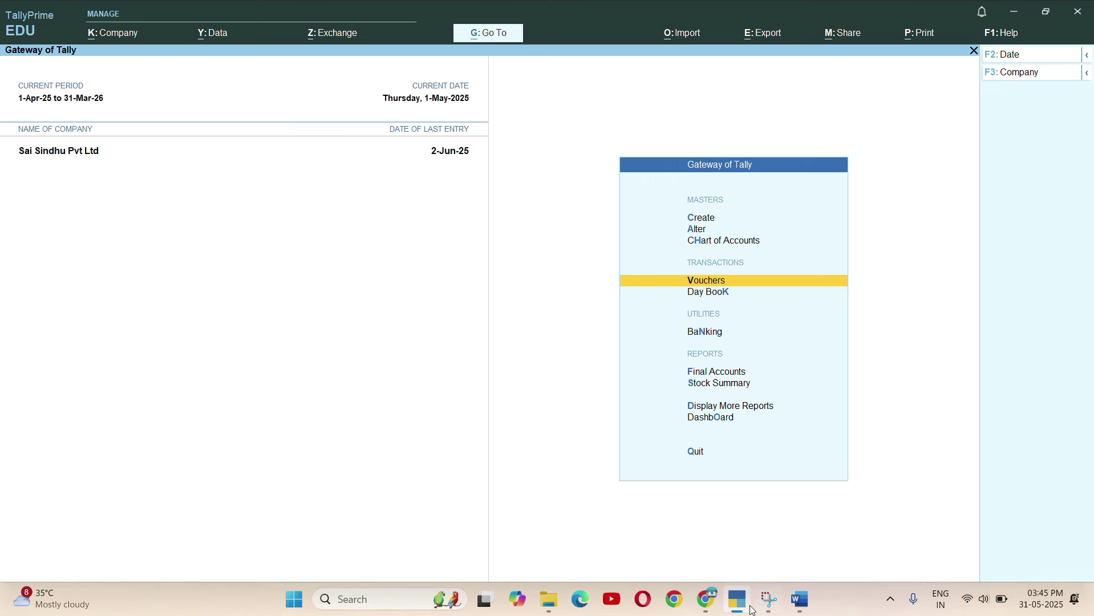
# - Open the Manisha Pvt Ltd ledger for alteration through Alter > Ledger
pyautogui.moveTo(816, 610)
pyautogui.press('Up')
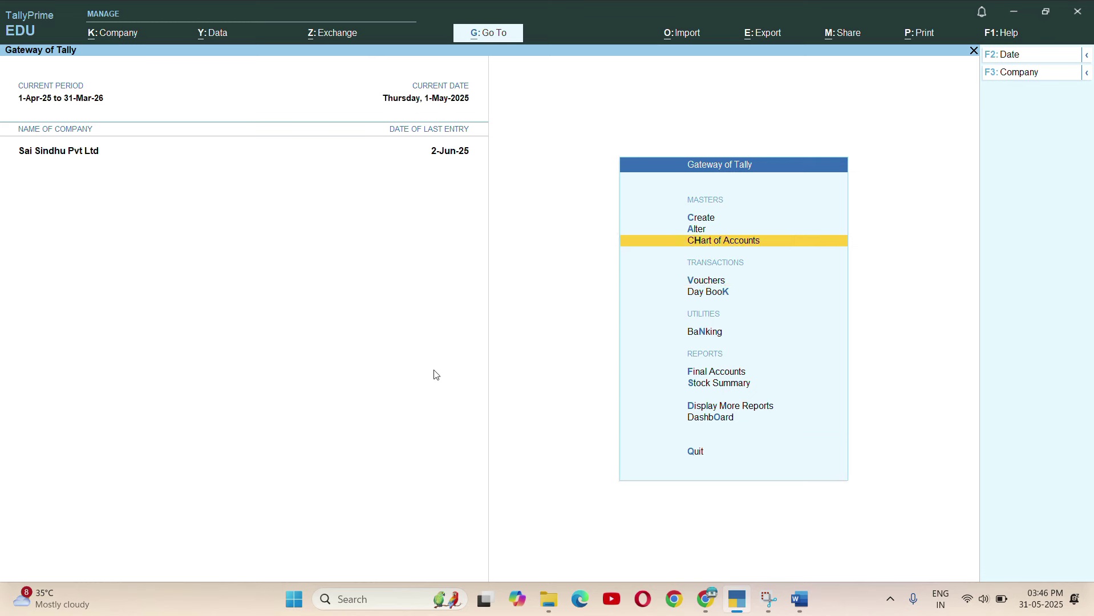
pyautogui.press('Up')
pyautogui.press('Return')
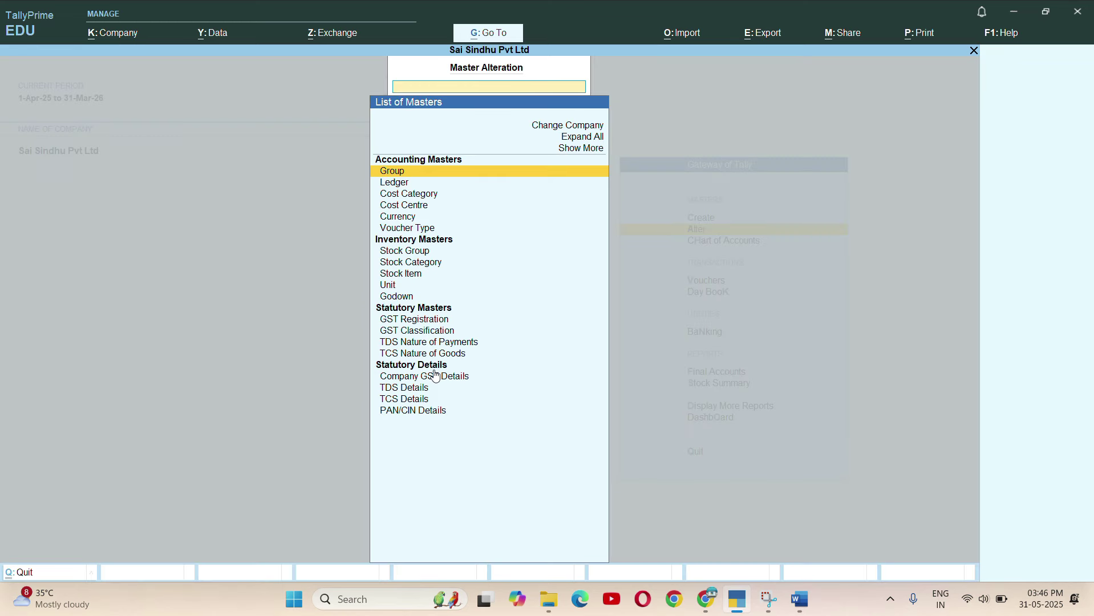
pyautogui.press('Down')
pyautogui.press('Return')
pyautogui.write('MA')
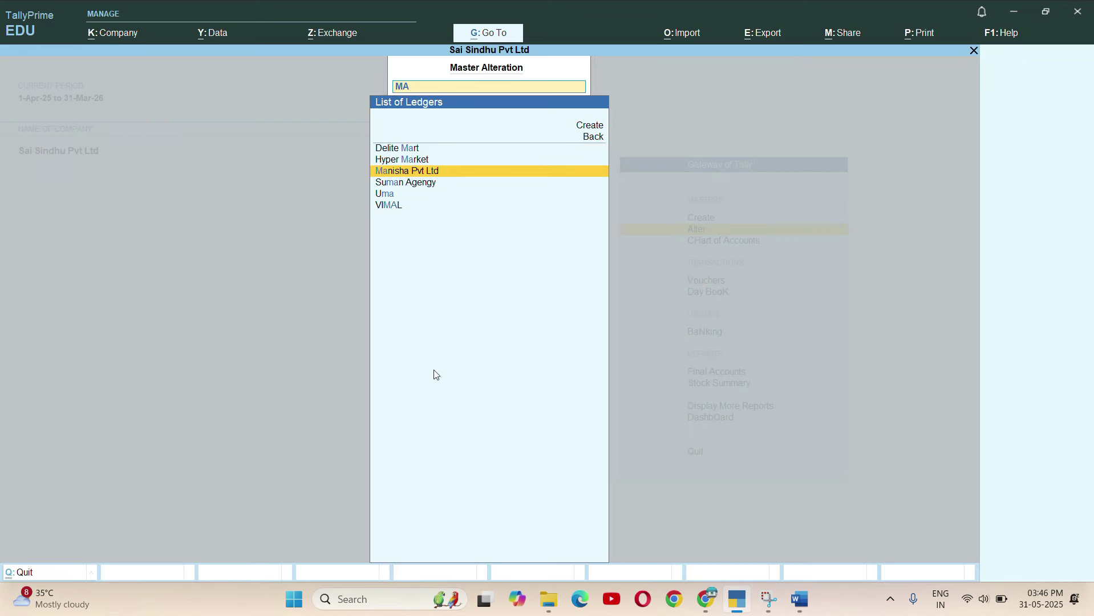
pyautogui.press('Return')
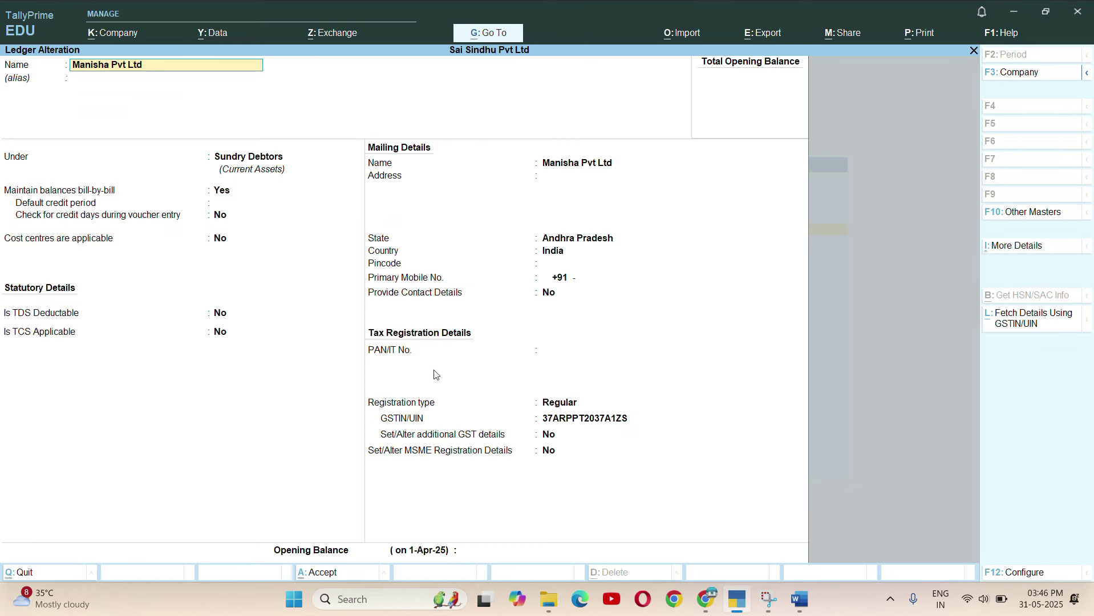
# - Set its address to Tirupati, keep Andhra Pradesh and Regular registration, and save the ledger
pyautogui.press('Return')
pyautogui.press('Return')
pyautogui.press('Return')
pyautogui.press('Return')
pyautogui.press('Return')
pyautogui.press('Return')
pyautogui.press('Return')
pyautogui.press('Return')
pyautogui.press('Return')
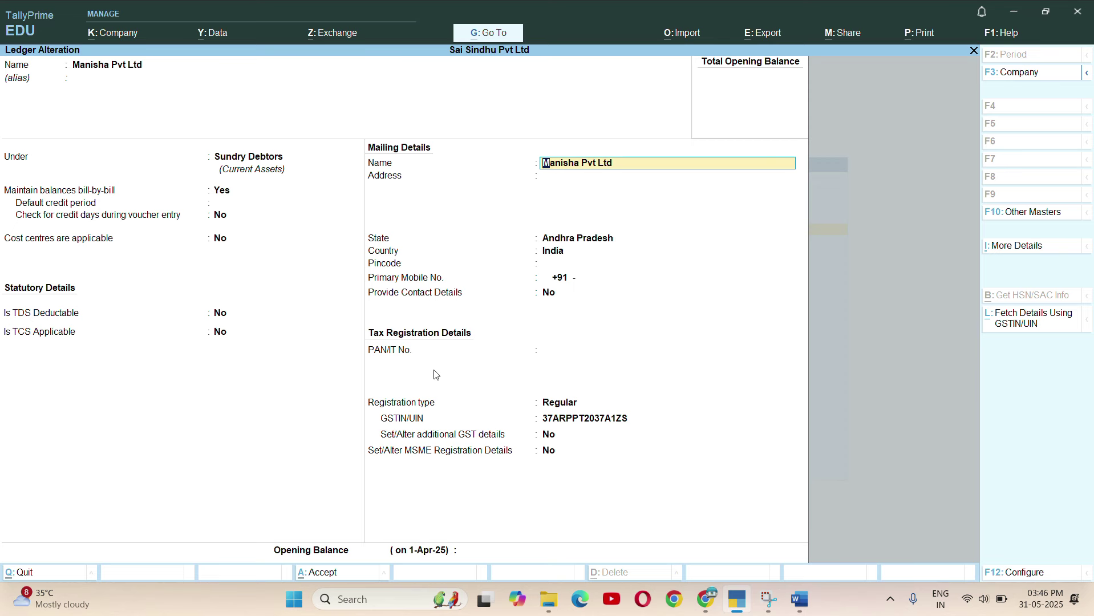
pyautogui.press('Return')
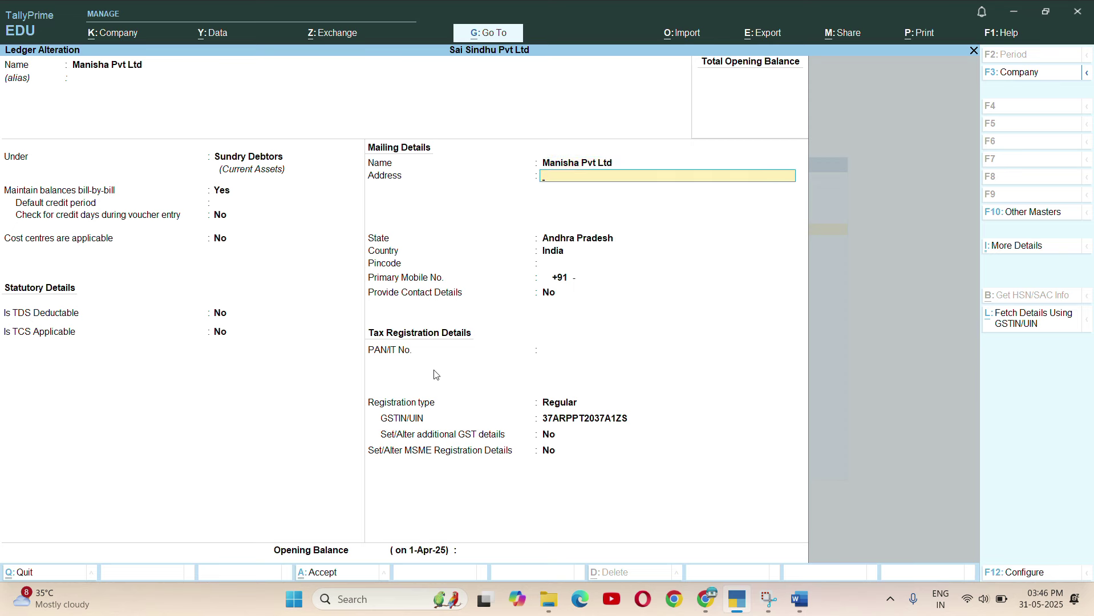
pyautogui.write('Tirupati')
pyautogui.press('Return')
pyautogui.write('Andrapresh')
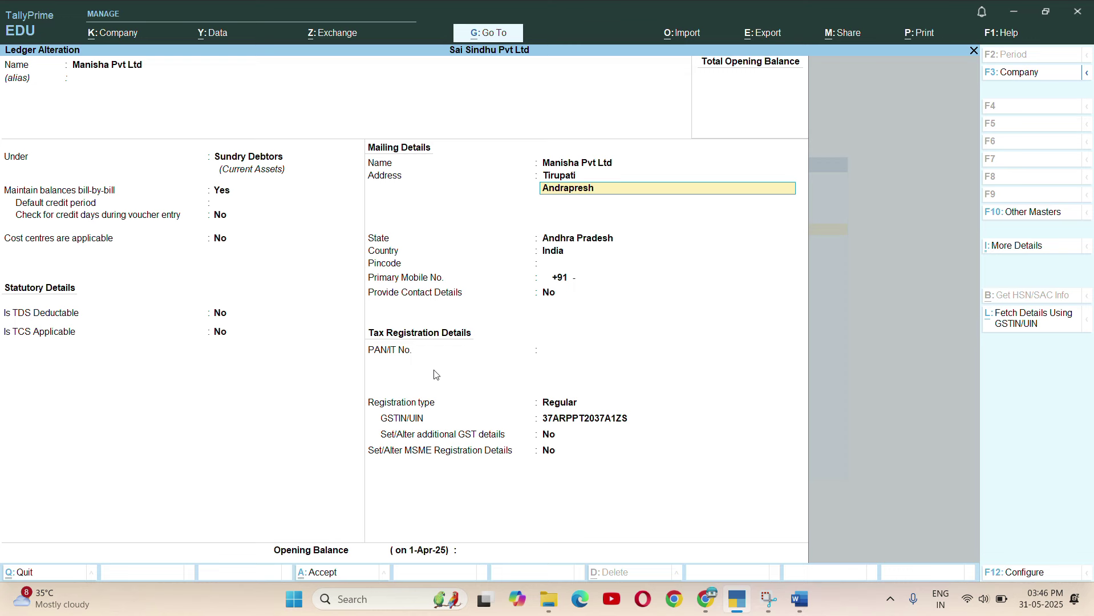
pyautogui.press('Return')
pyautogui.press('Return')
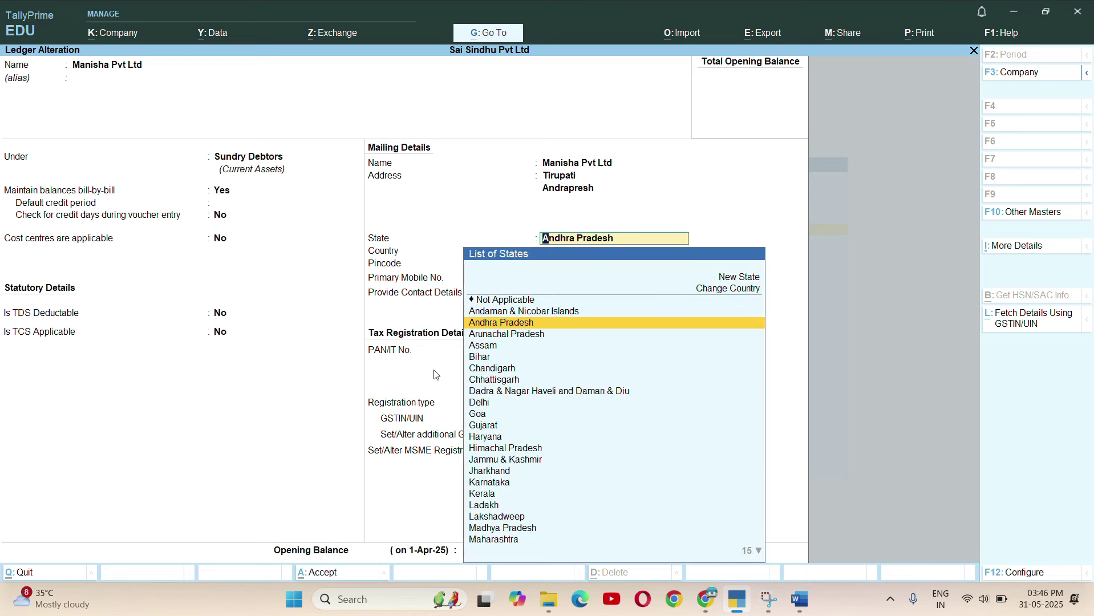
pyautogui.press('Return')
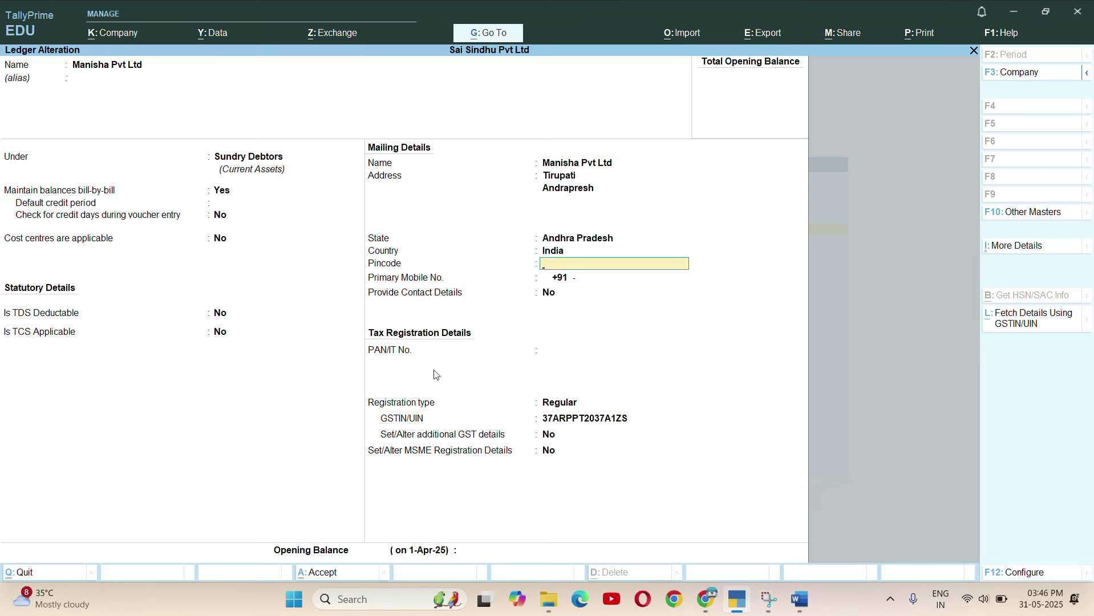
pyautogui.press('BackSpace')
pyautogui.press('BackSpace')
pyautogui.press('BackSpace')
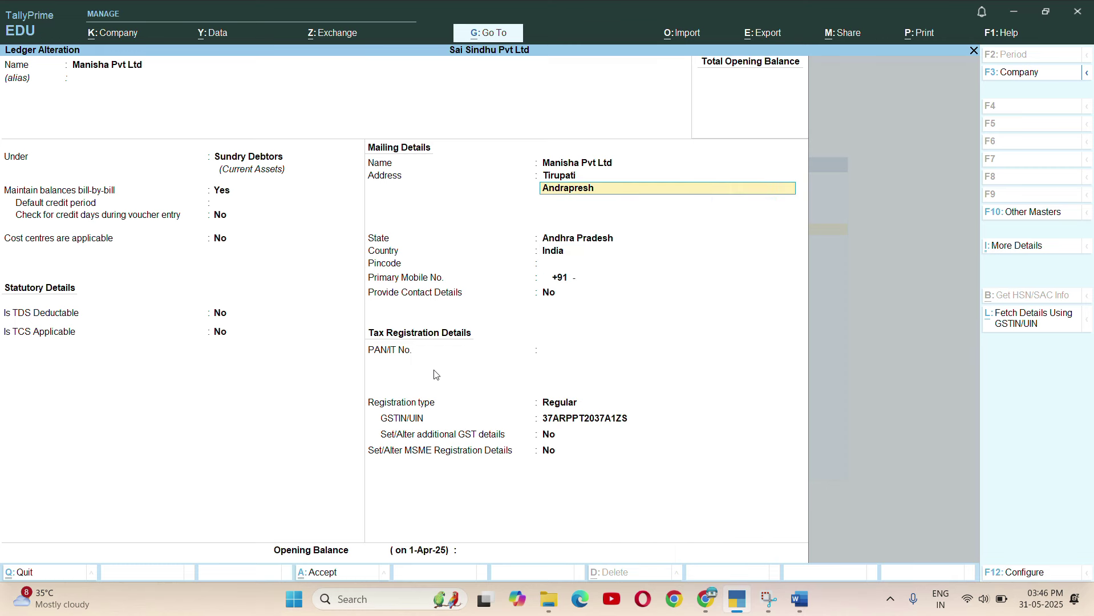
pyautogui.press('BackSpace')
pyautogui.press('BackSpace')
pyautogui.press('BackSpace')
pyautogui.press('BackSpace')
pyautogui.press('BackSpace')
pyautogui.press('BackSpace')
pyautogui.press('BackSpace')
pyautogui.press('BackSpace')
pyautogui.press('Return')
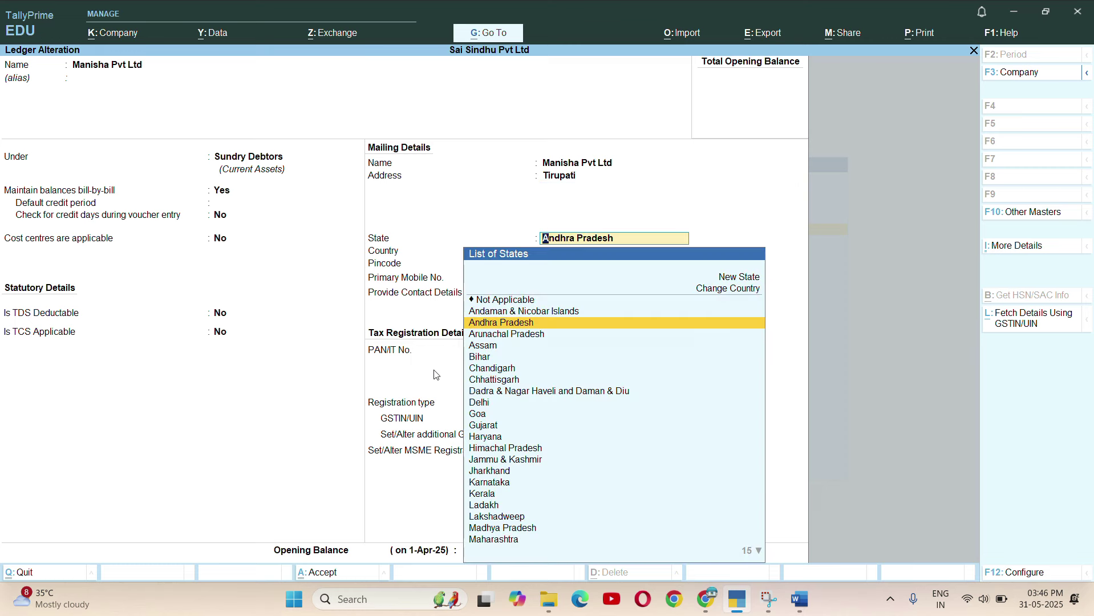
pyautogui.press('Return')
pyautogui.press('Return')
pyautogui.press('Return')
pyautogui.press('Return')
pyautogui.press('Return')
pyautogui.press('Return')
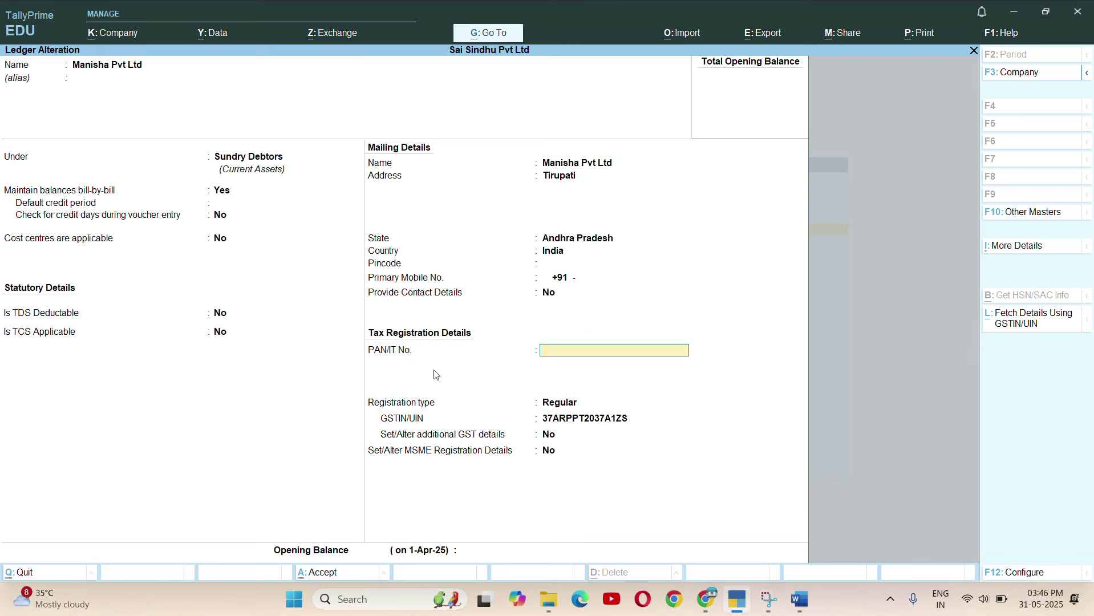
pyautogui.press('Return')
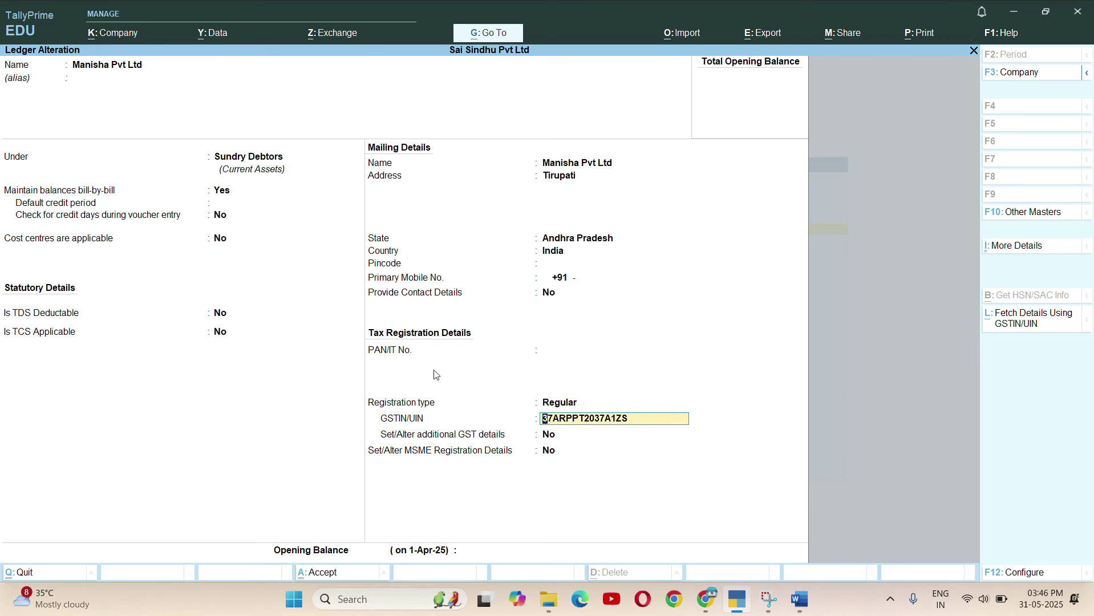
pyautogui.press('Return')
pyautogui.press('Return')
pyautogui.press('Return')
pyautogui.press('Return')
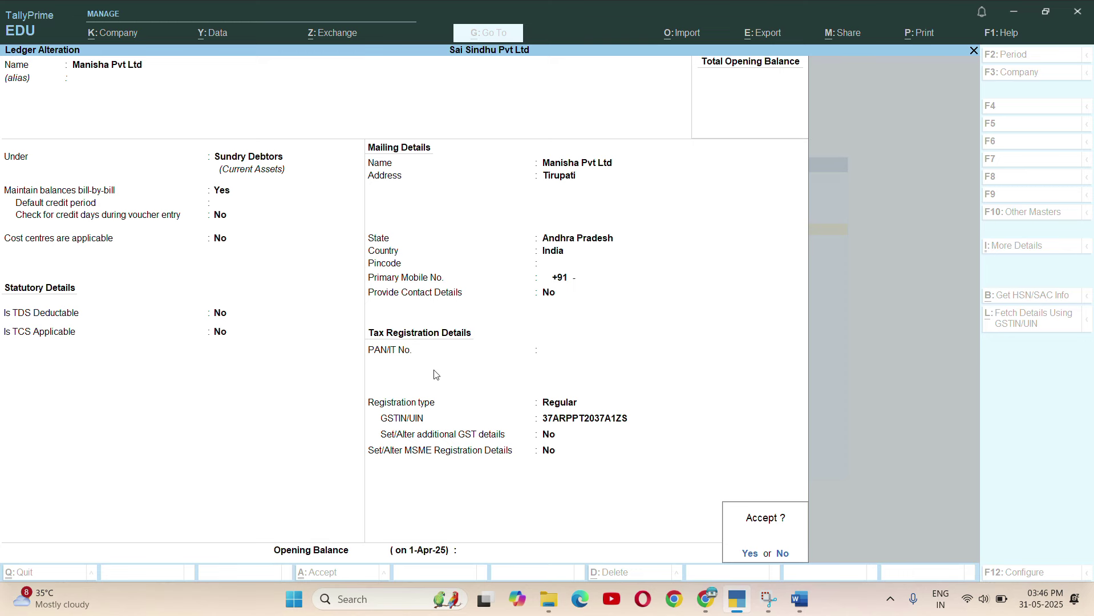
pyautogui.press('Return')
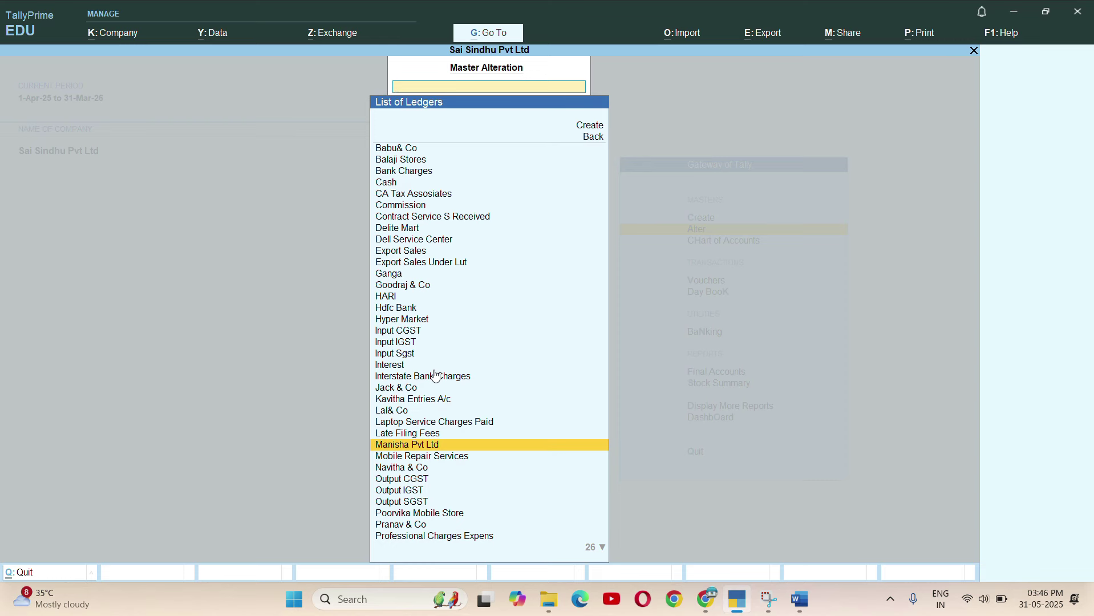
# - Start sales voucher 23 with Manisha Pvt Ltd as party and Sales A/c as sales ledger
pyautogui.press('Escape')
pyautogui.press('Escape')
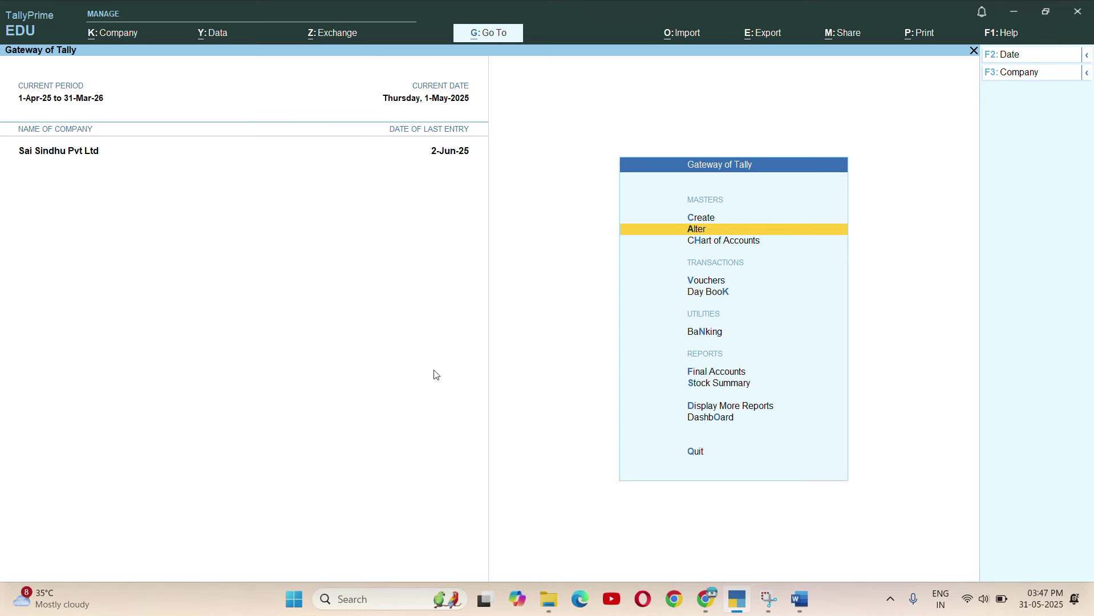
pyautogui.press('Down')
pyautogui.press('Down')
pyautogui.press('Return')
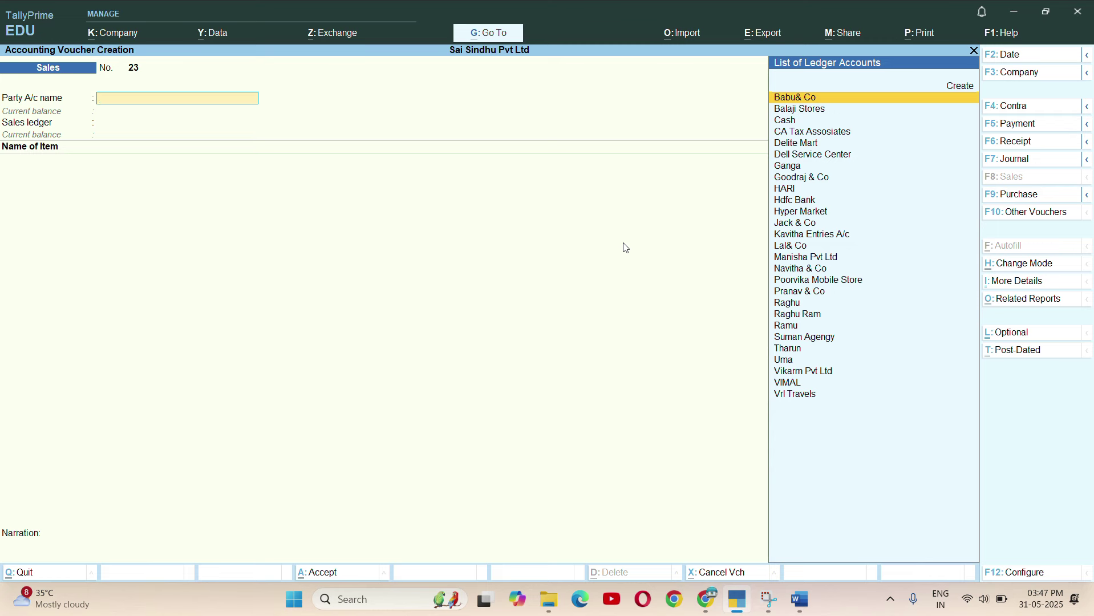
pyautogui.write('Ma')
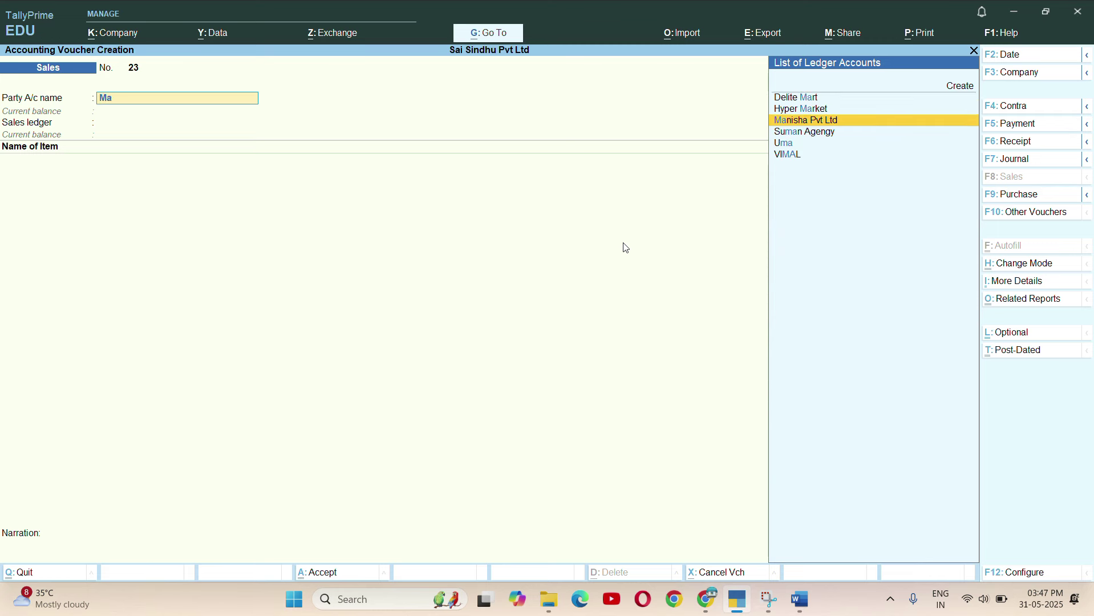
pyautogui.press('Return')
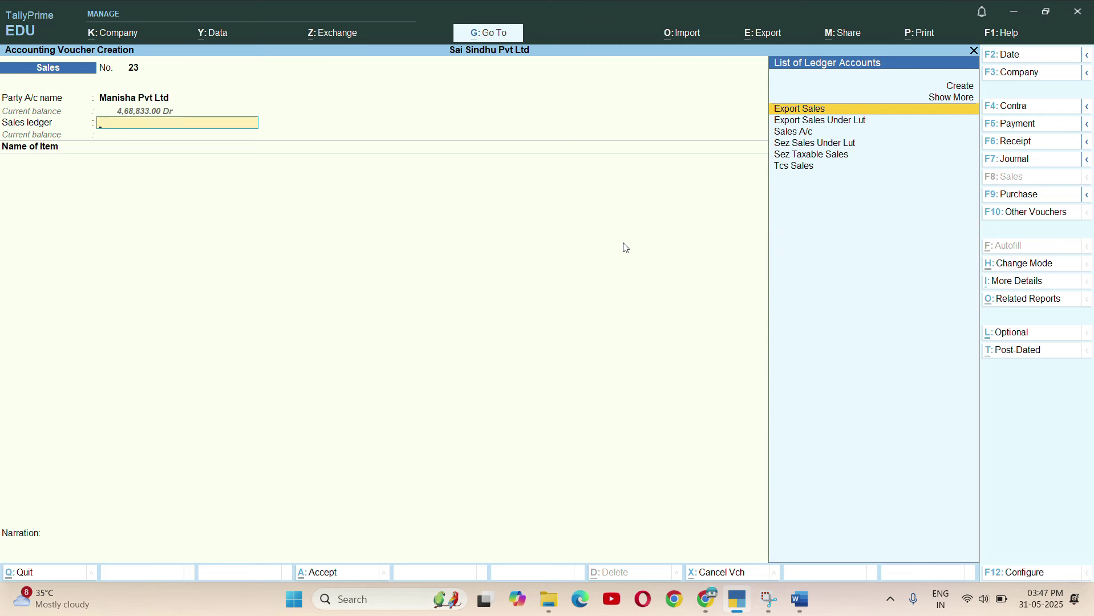
pyautogui.press('Up')
pyautogui.press('Up')
pyautogui.press('Down')
pyautogui.press('Down')
pyautogui.press('Down')
pyautogui.press('Down')
pyautogui.press('Return')
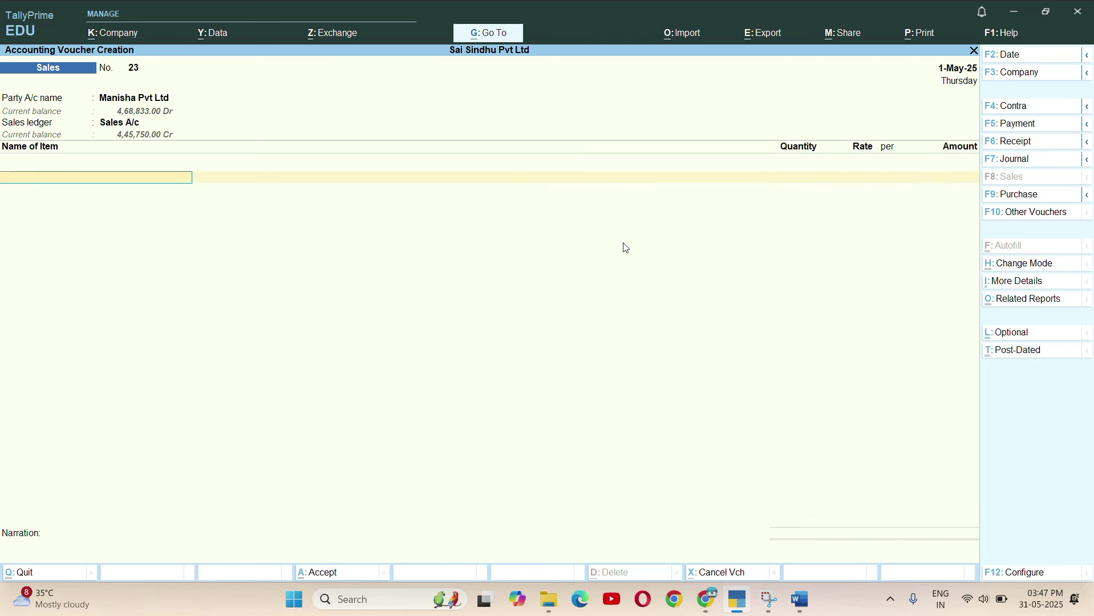
pyautogui.press('BackSpace')
pyautogui.press('BackSpace')
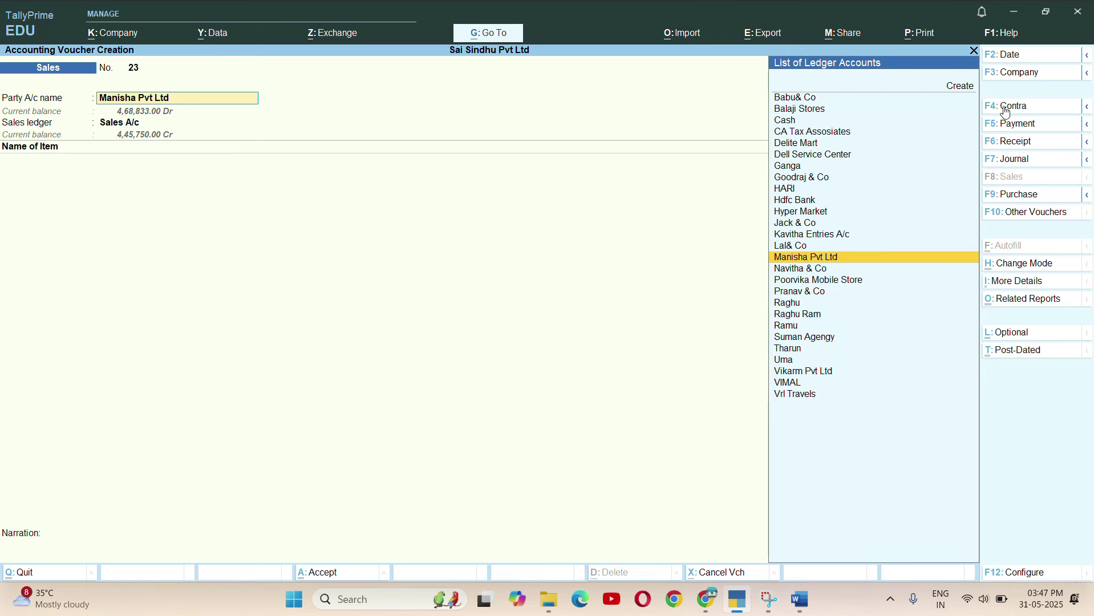
# - Set Provide Buyer details to Yes in the F12 voucher configuration and accept
pyautogui.click(1021, 572)
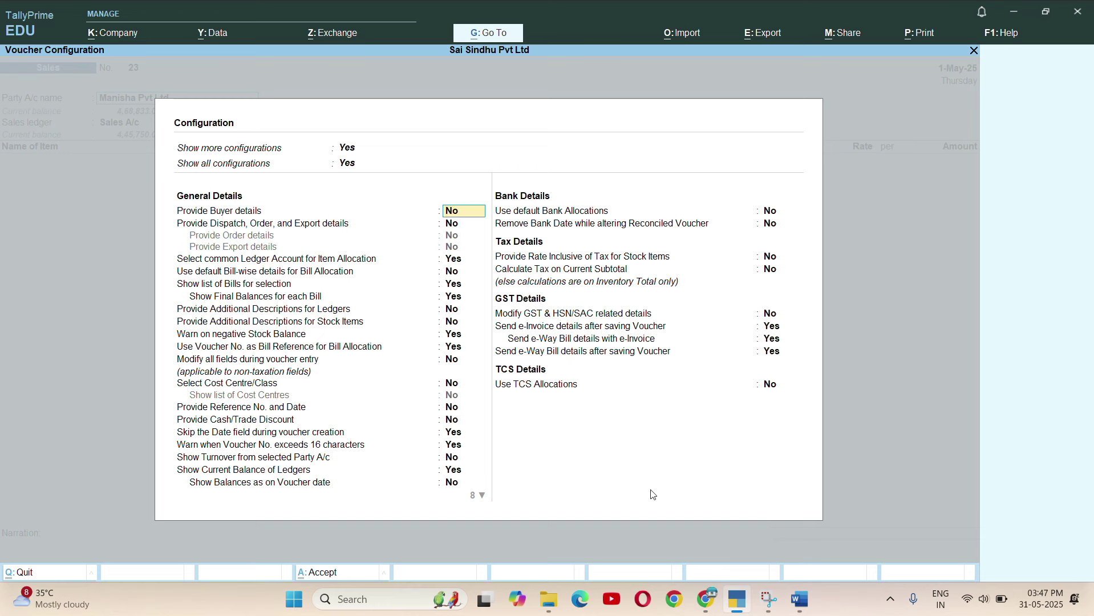
pyautogui.write('yes')
pyautogui.press('Return')
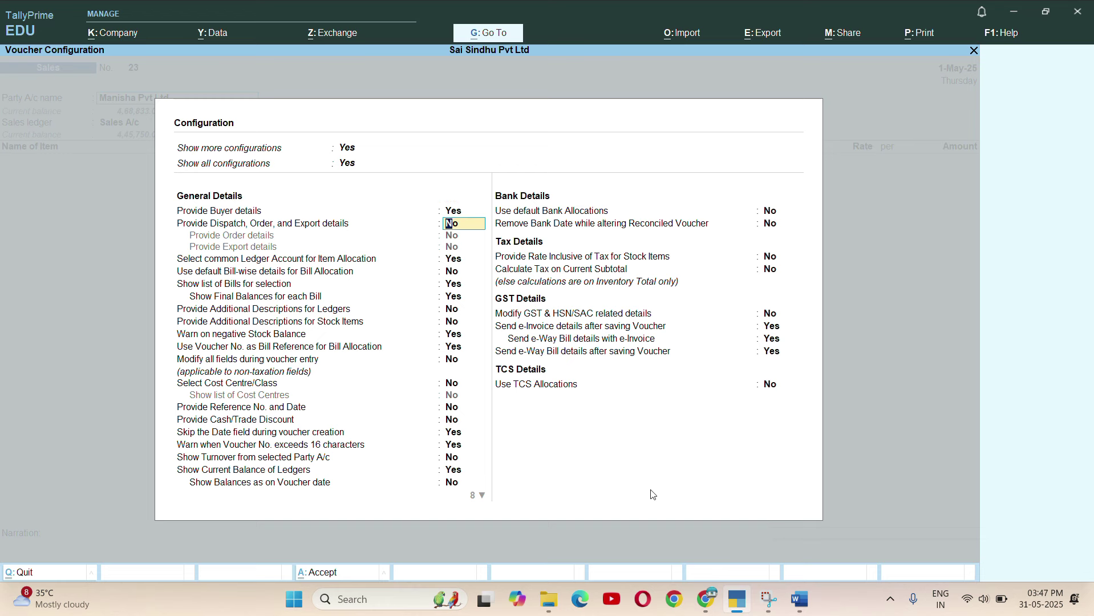
pyautogui.hotkey('ctrl', 'a')
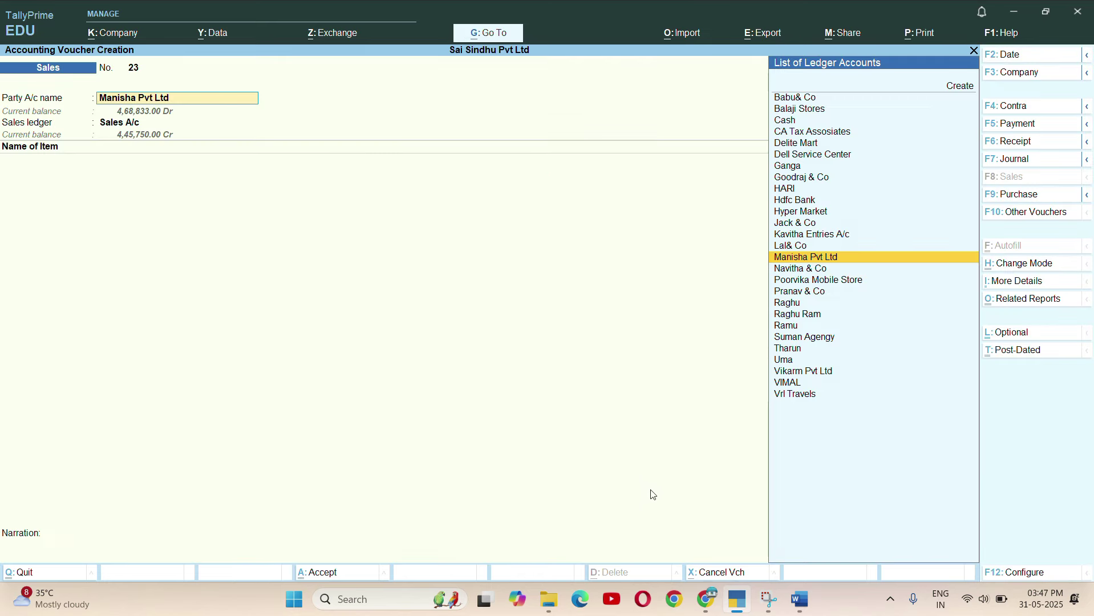
# - Replace the buyer's address with the new Tirupati address and enter its pincode
pyautogui.press('Return')
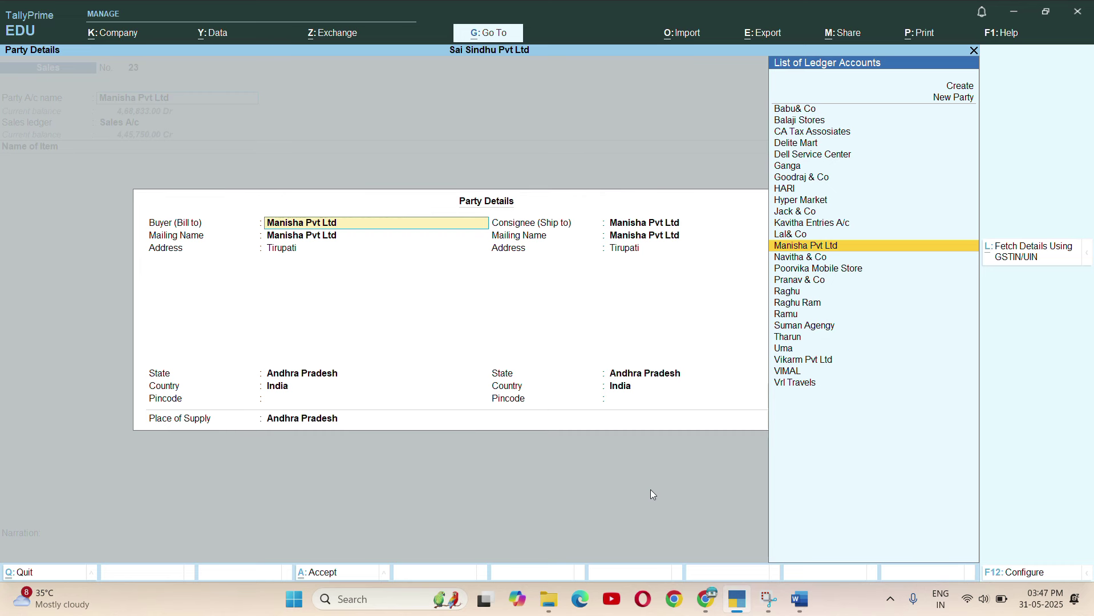
pyautogui.press('Return')
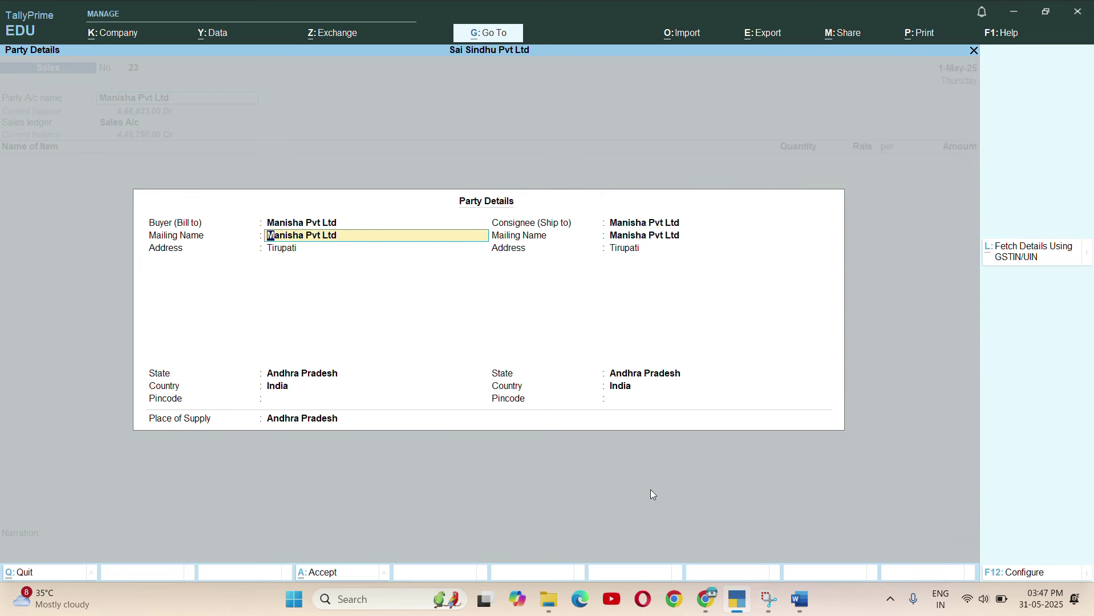
pyautogui.press('Return')
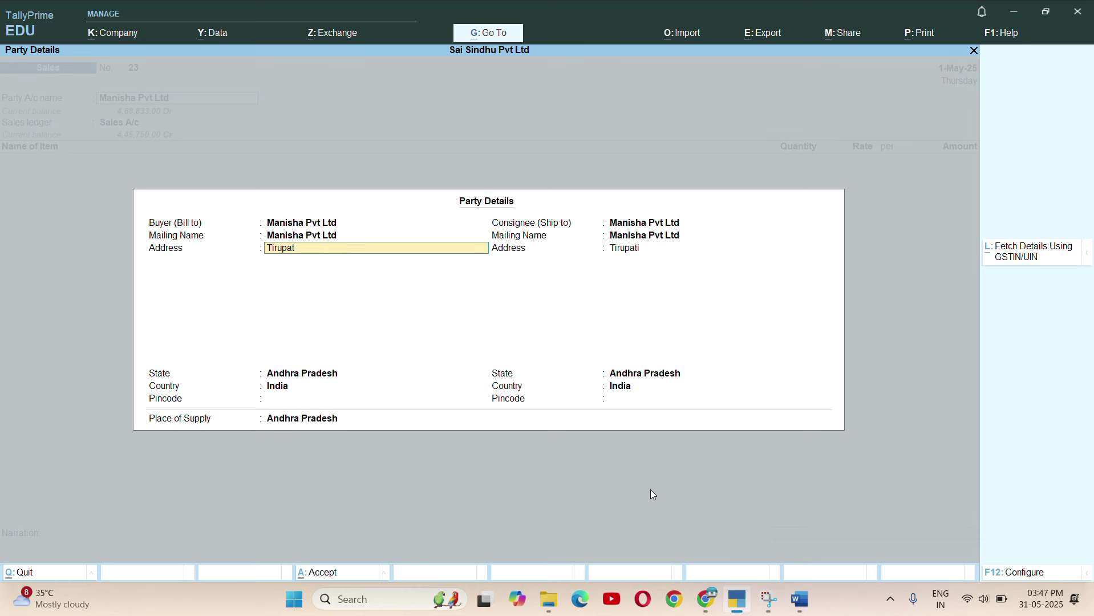
pyautogui.press('BackSpace')
pyautogui.press('BackSpace')
pyautogui.press('BackSpace')
pyautogui.press('BackSpace')
pyautogui.write('#12, balaji Colon')
pyautogui.write('y,Tirup')
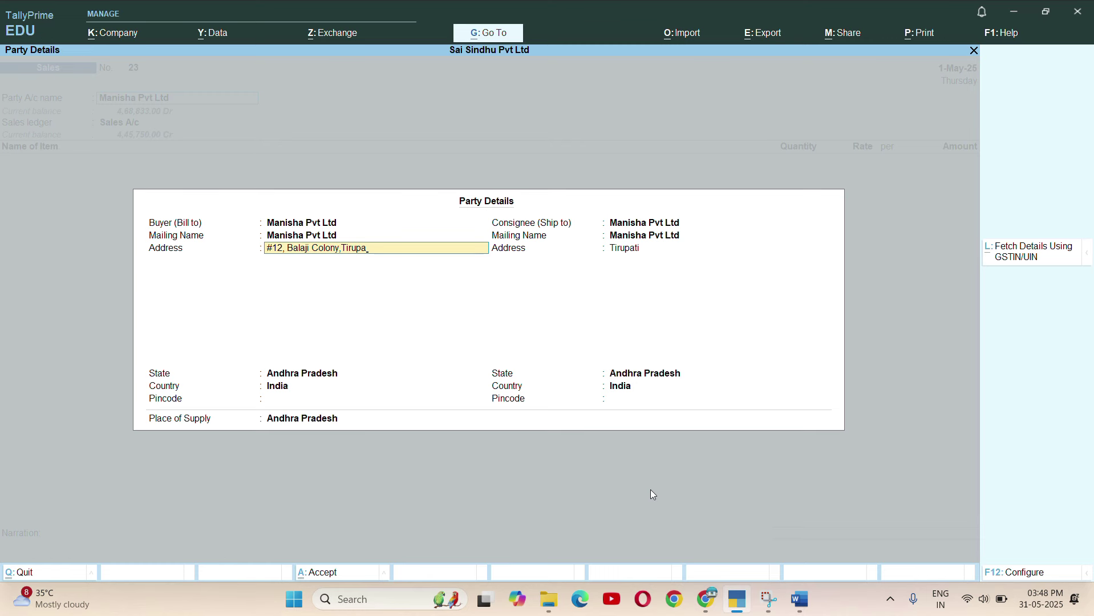
pyautogui.press('Return')
pyautogui.press('Return')
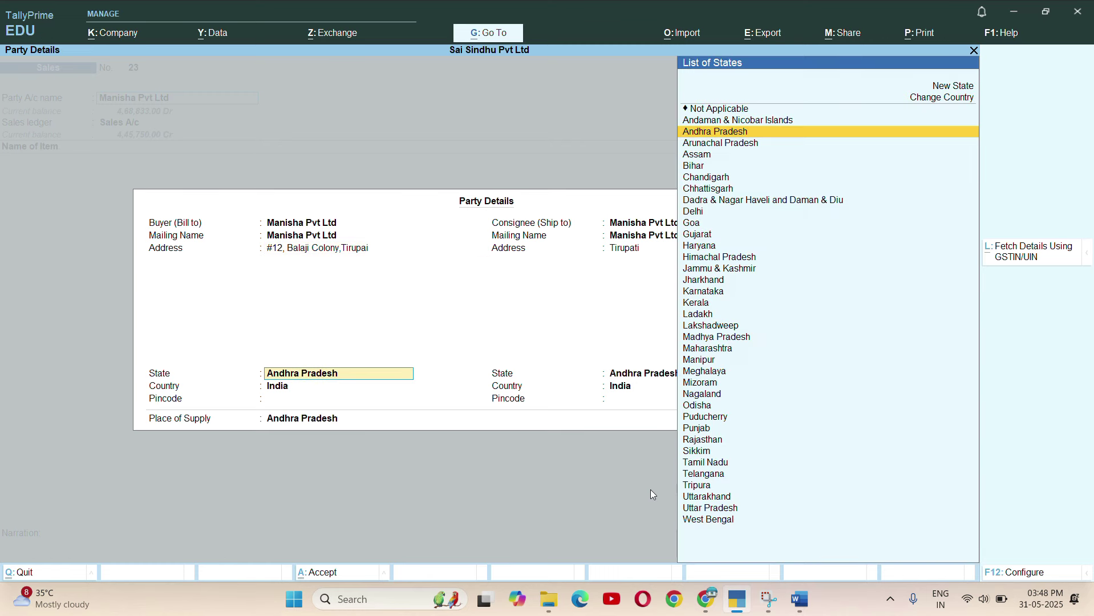
pyautogui.press('Return')
pyautogui.write('517507')
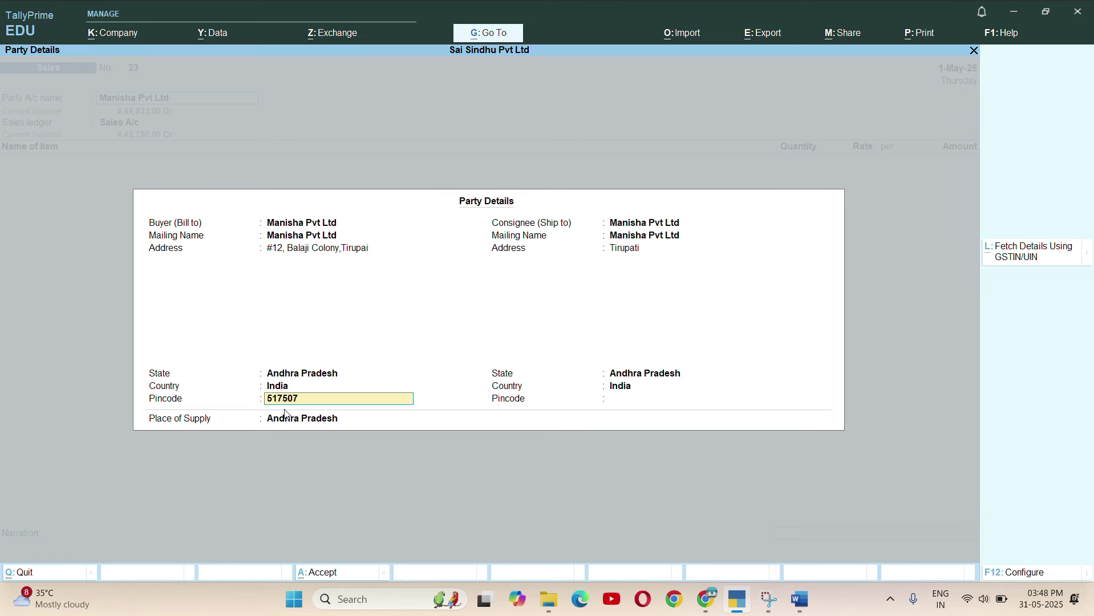
# - Enter the consignee's Guntur shipping address and pincode, keeping Andhra Pradesh as place of supply
pyautogui.press('Return')
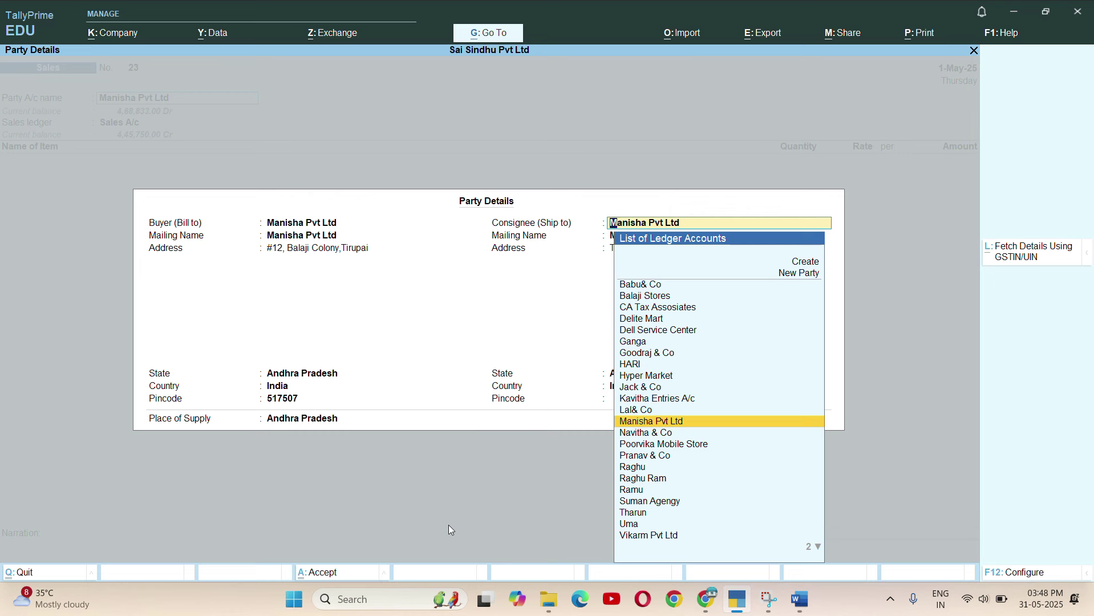
pyautogui.press('Return')
pyautogui.press('Return')
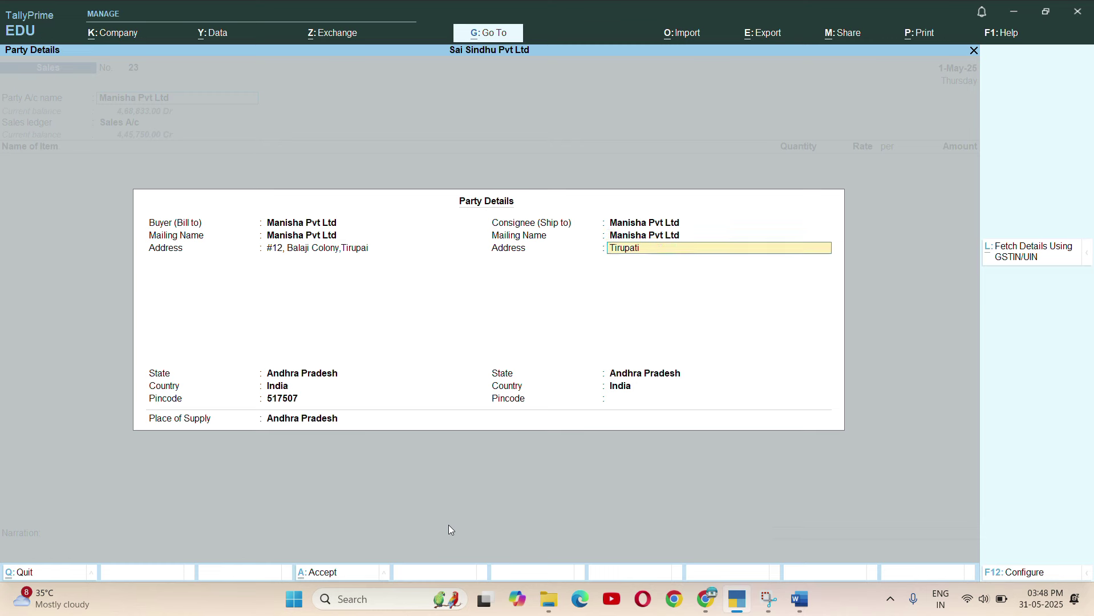
pyautogui.press('BackSpace')
pyautogui.press('BackSpace')
pyautogui.press('BackSpace')
pyautogui.press('BackSpace')
pyautogui.press('BackSpace')
pyautogui.press('BackSpace')
pyautogui.press('BackSpace')
pyautogui.write('#34')
pyautogui.write(', Tudaquters,Guntu')
pyautogui.press('Return')
pyautogui.press('Return')
pyautogui.press('Return')
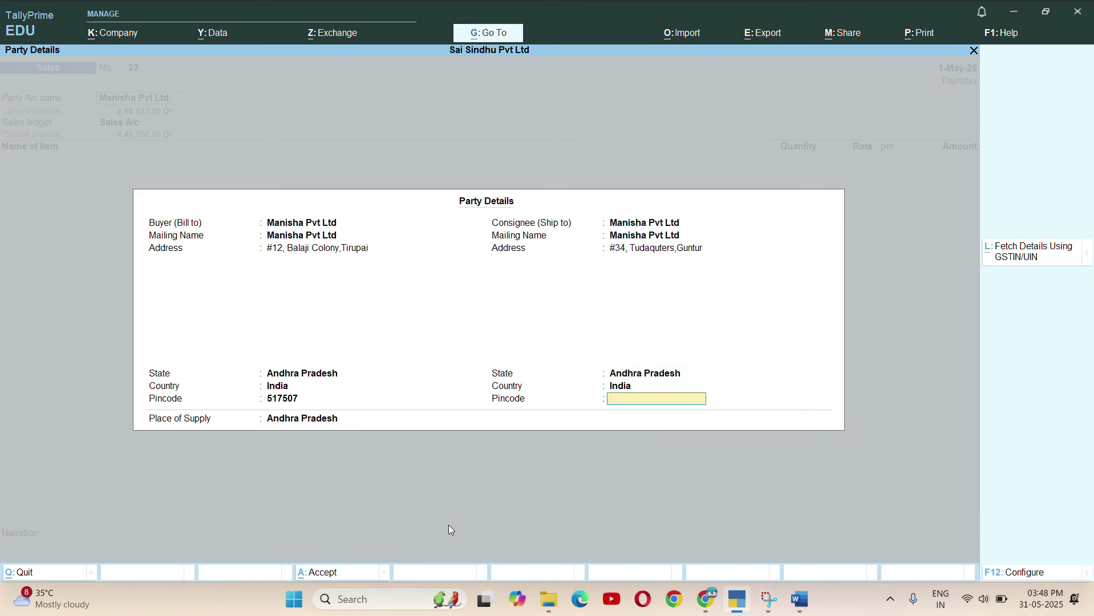
pyautogui.write('569874')
pyautogui.press('Return')
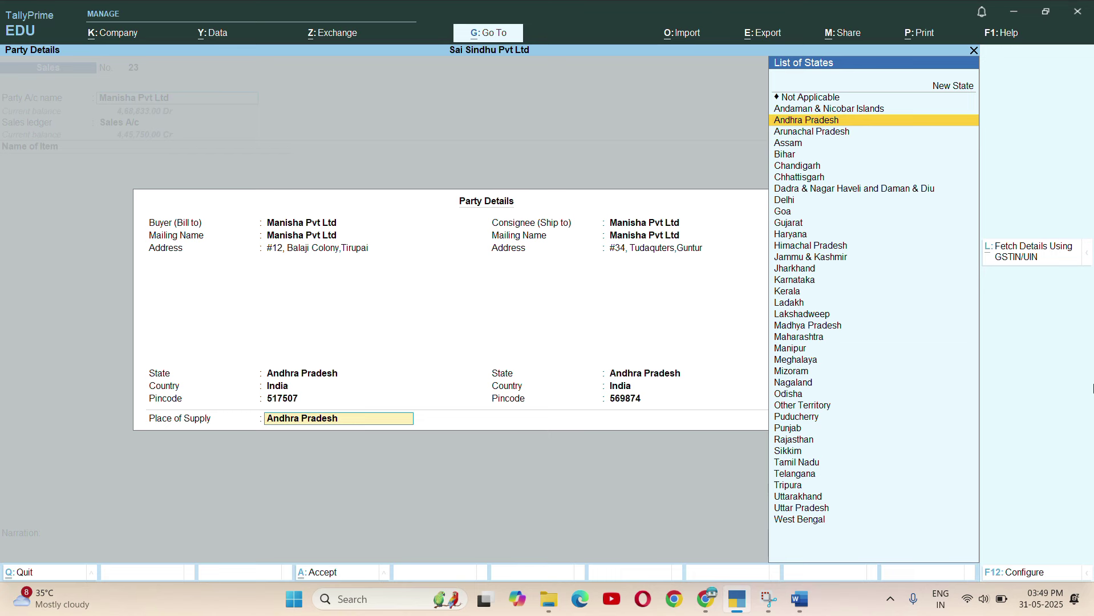
pyautogui.press('Return')
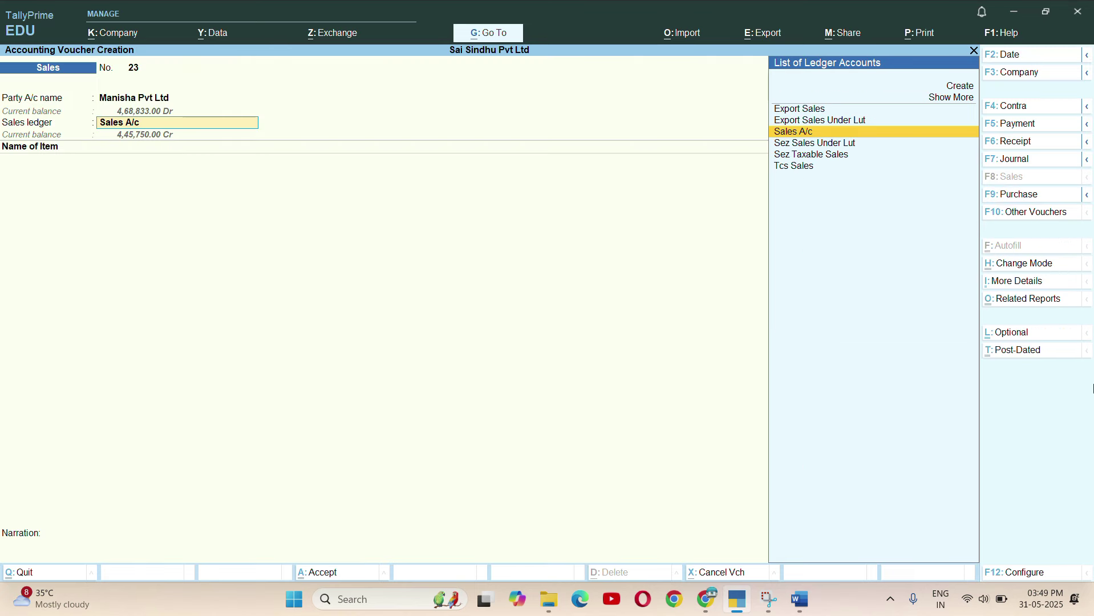
# - Add the CPU item, quantity 5 at rate 4,500, under Sales A/c
pyautogui.press('Return')
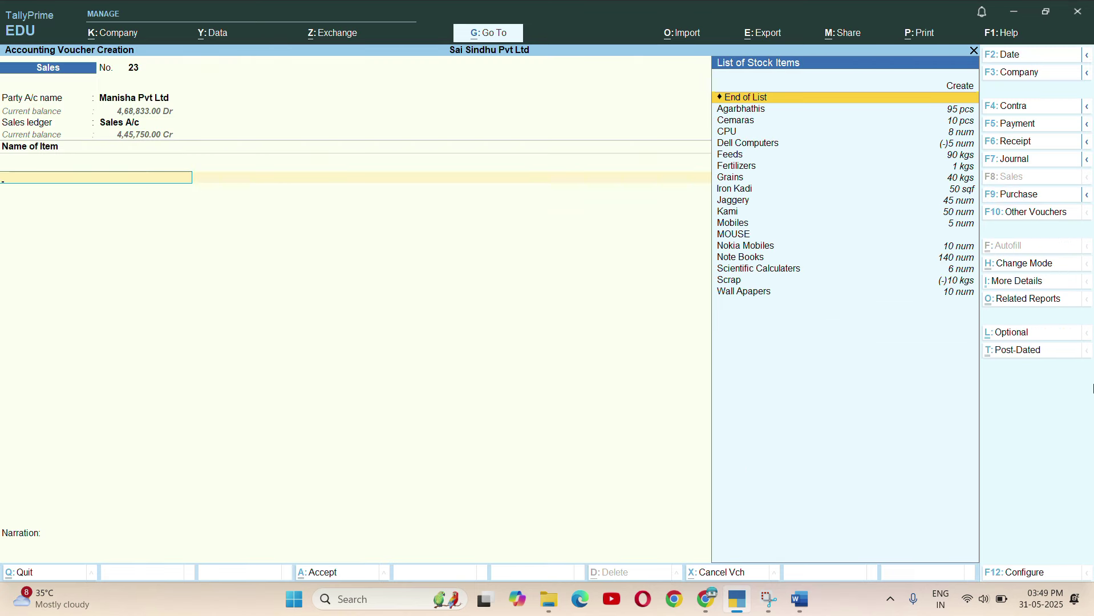
pyautogui.write('Cpu')
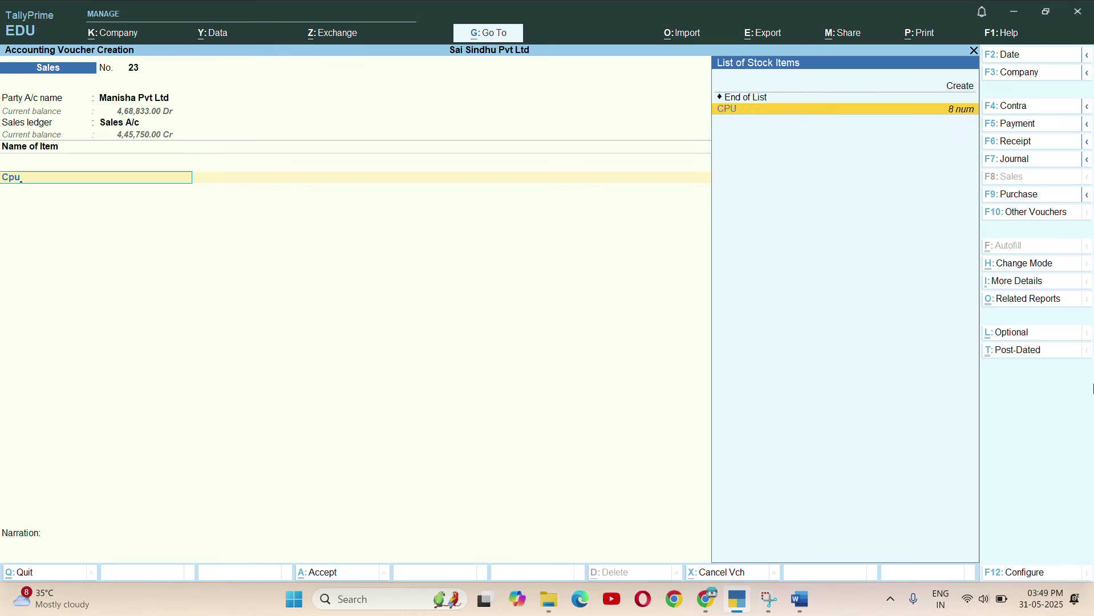
pyautogui.press('Return')
pyautogui.write('5')
pyautogui.press('Return')
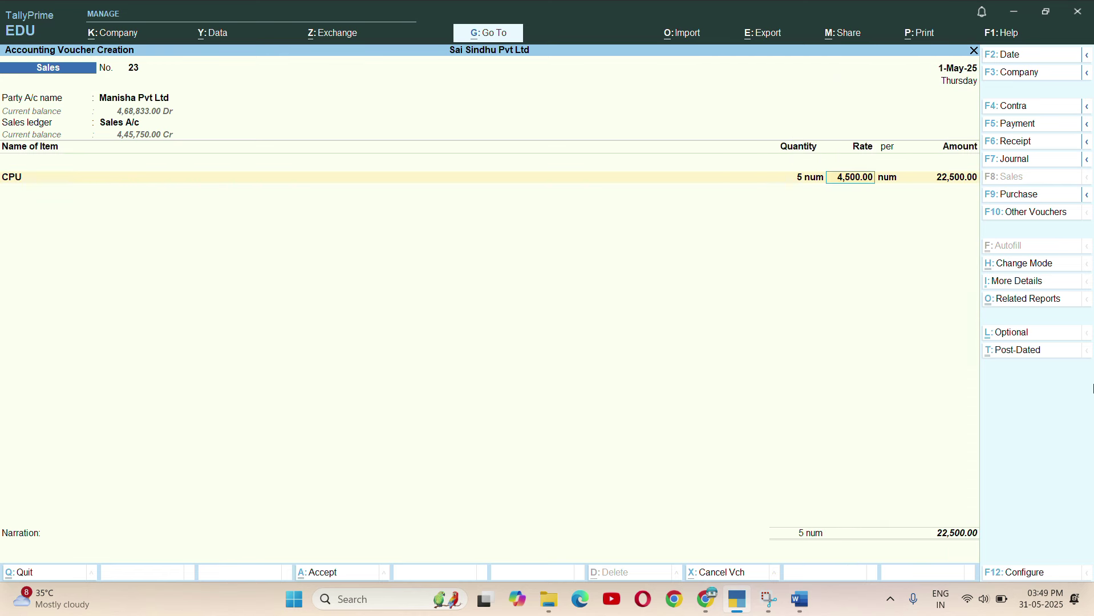
pyautogui.press('Return')
pyautogui.press('Return')
# - Add Output SGST and Output CGST ledgers of 2,025 each, totalling 26,550
pyautogui.press('Return')
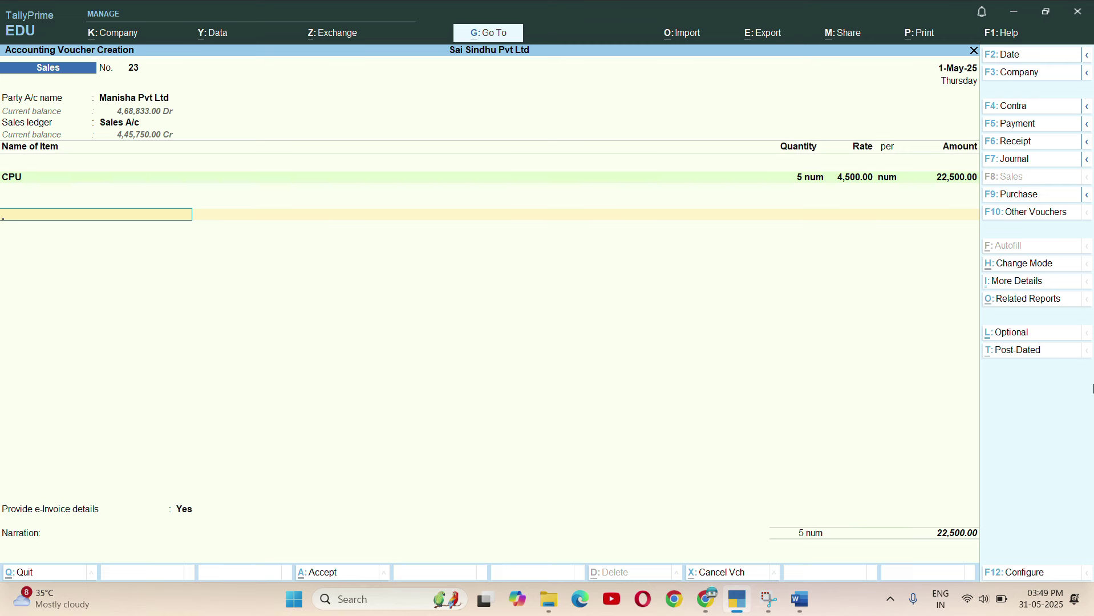
pyautogui.write('Ou')
pyautogui.press('Down')
pyautogui.press('Down')
pyautogui.press('Down')
pyautogui.press('Return')
pyautogui.press('Return')
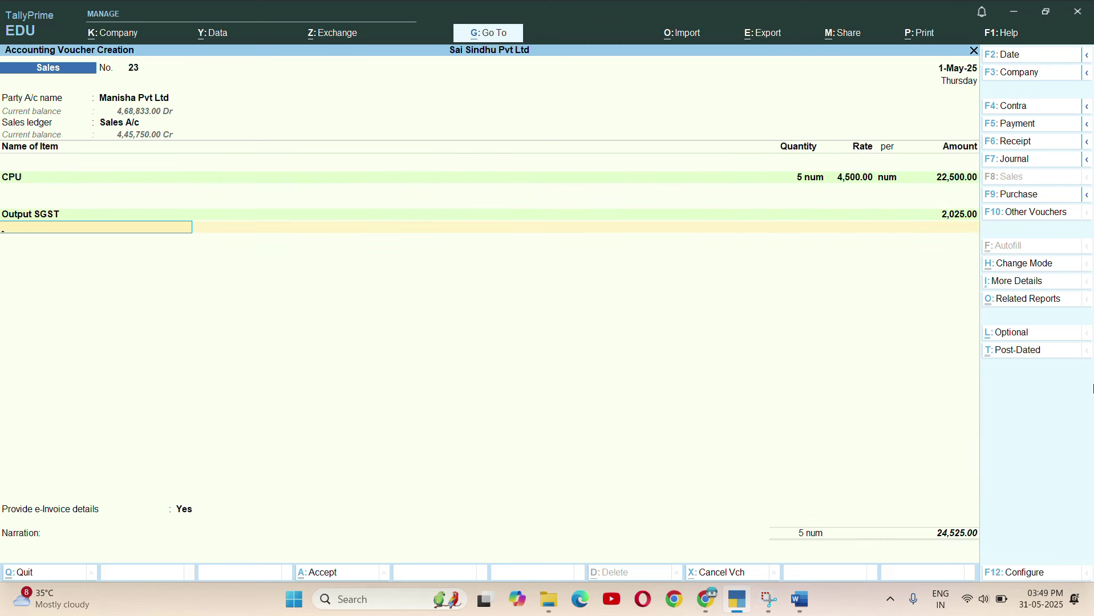
pyautogui.write('Ou')
pyautogui.press('Down')
pyautogui.press('Return')
pyautogui.press('Return')
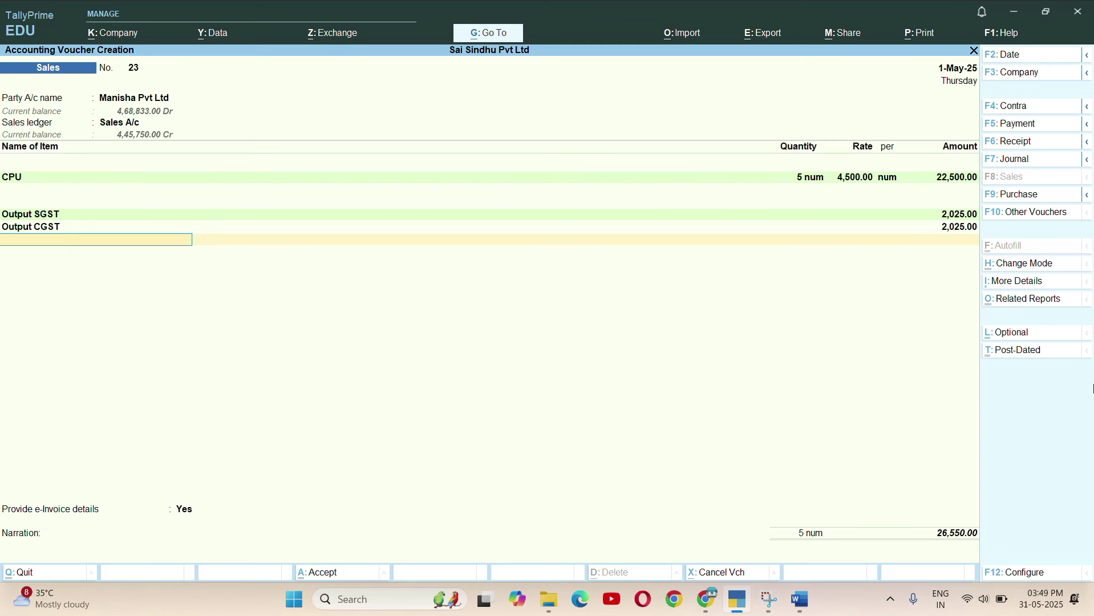
# - Preview and zoom the Tax Invoice for voucher 23, then exit the preview
pyautogui.click(922, 36)
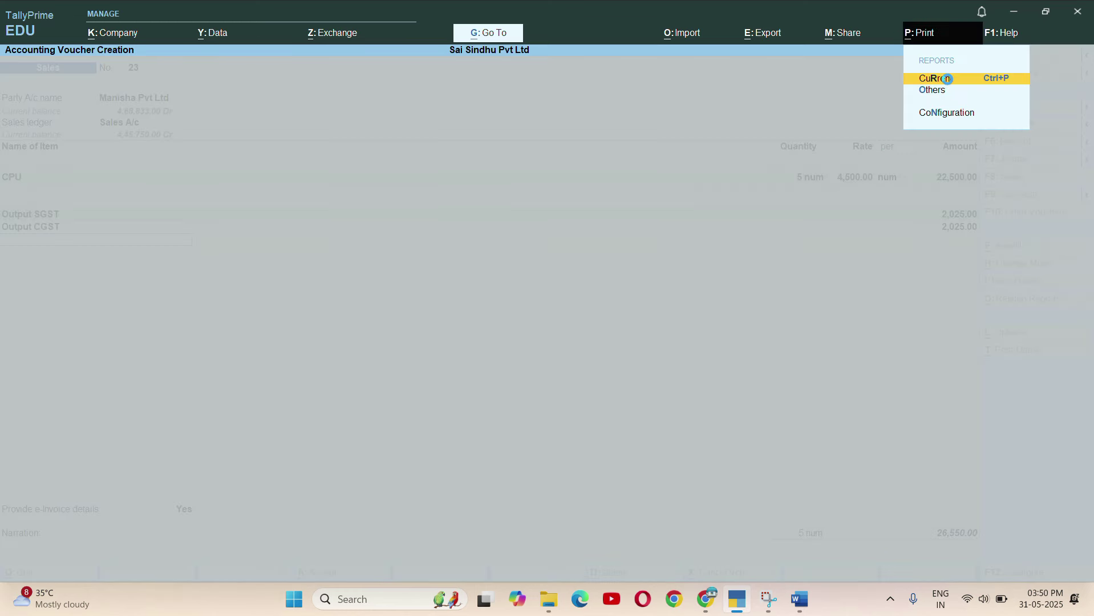
pyautogui.click(947, 81)
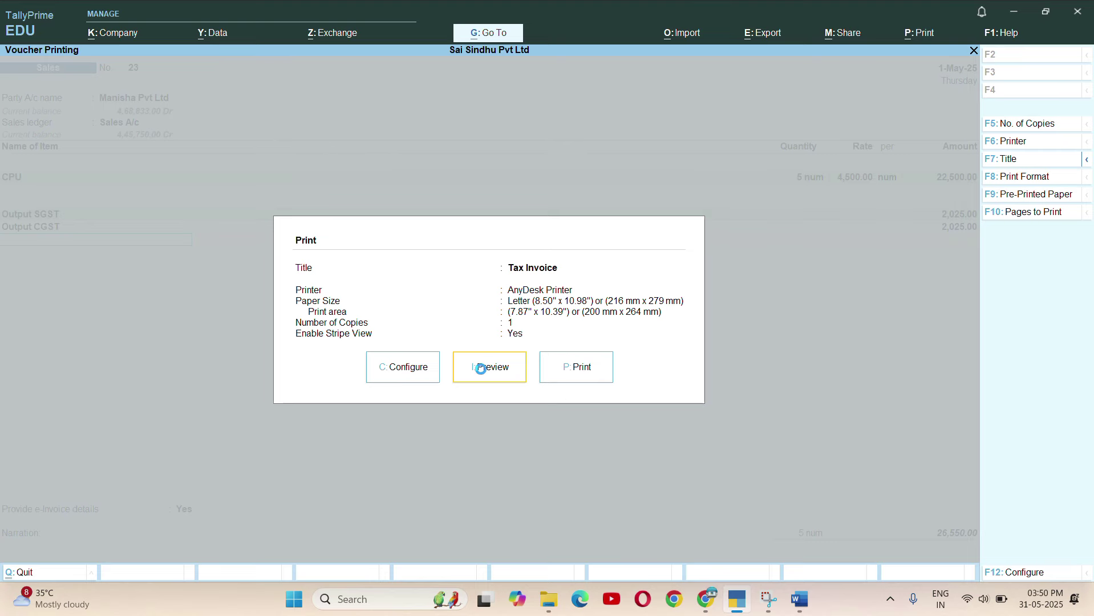
pyautogui.click(480, 368)
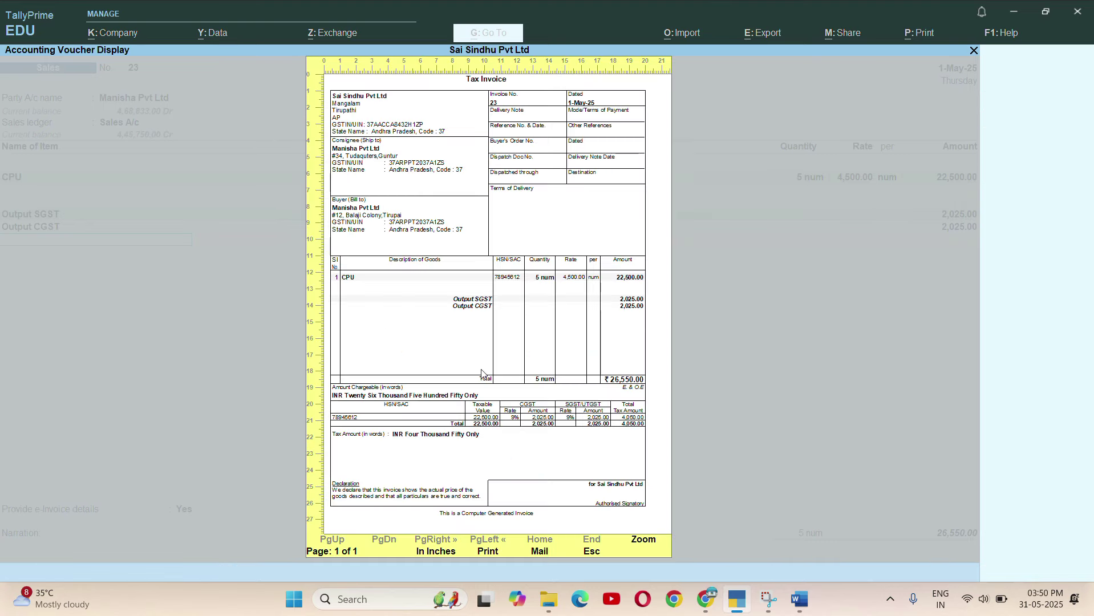
pyautogui.click(643, 540)
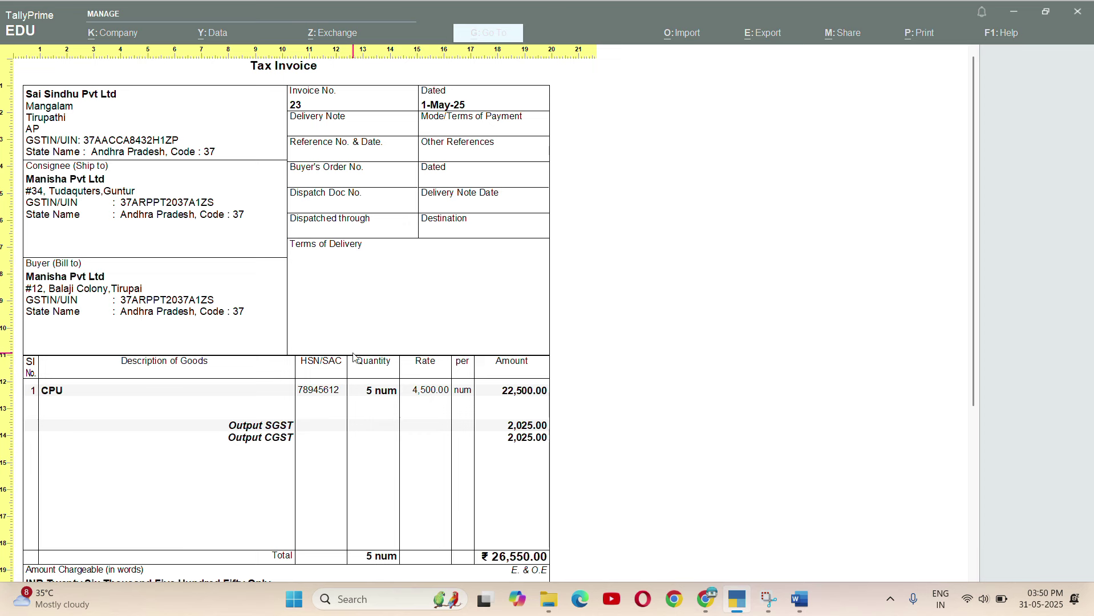
pyautogui.press('Escape')
pyautogui.press('Escape')
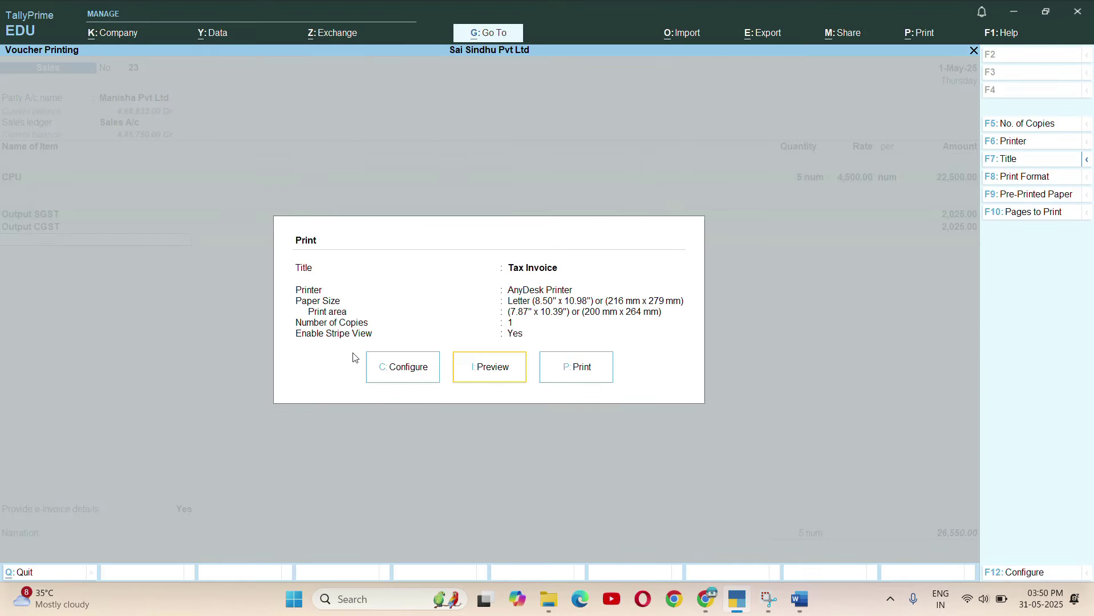
pyautogui.press('Escape')
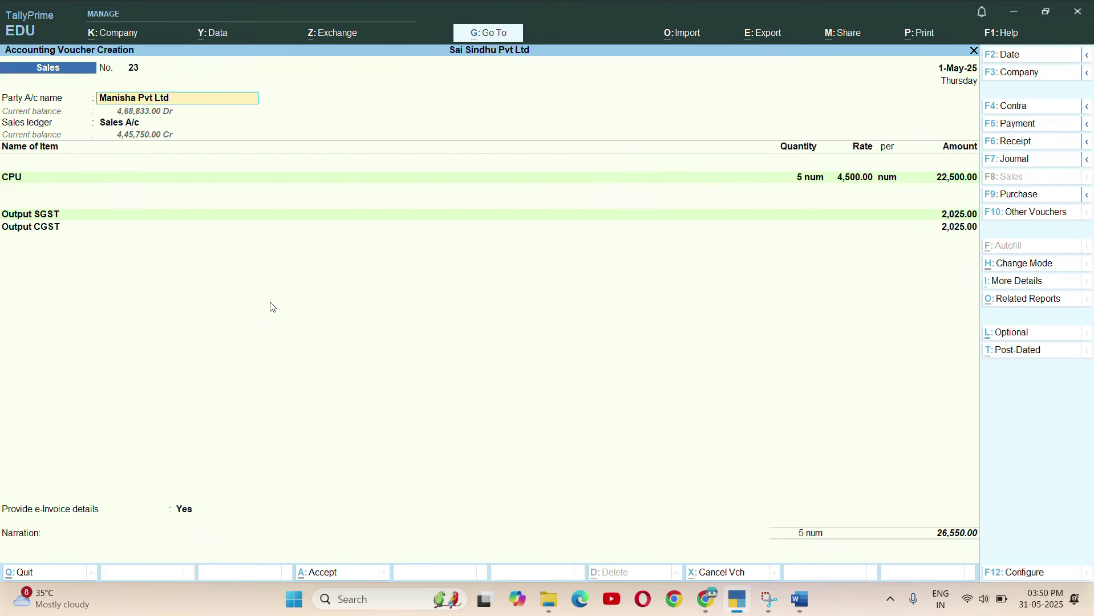
# - Create a new consignee party named Manisha Pvt Ltd plus a contact name, keeping the Guntur address
pyautogui.press('Return')
pyautogui.press('Return')
pyautogui.press('Return')
pyautogui.press('Return')
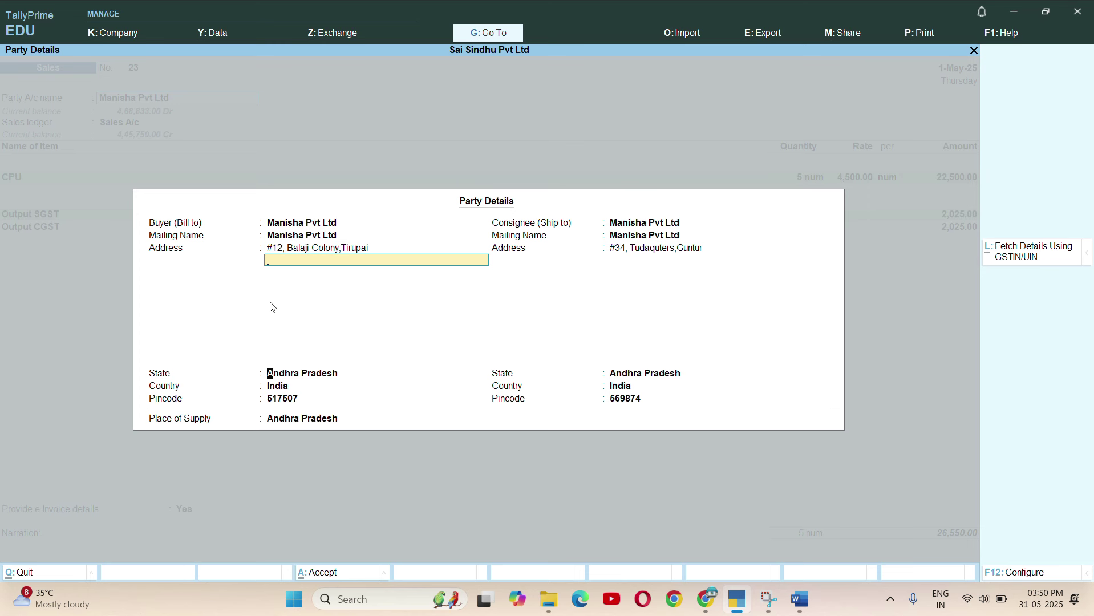
pyautogui.press('Return')
pyautogui.press('Return')
pyautogui.press('Return')
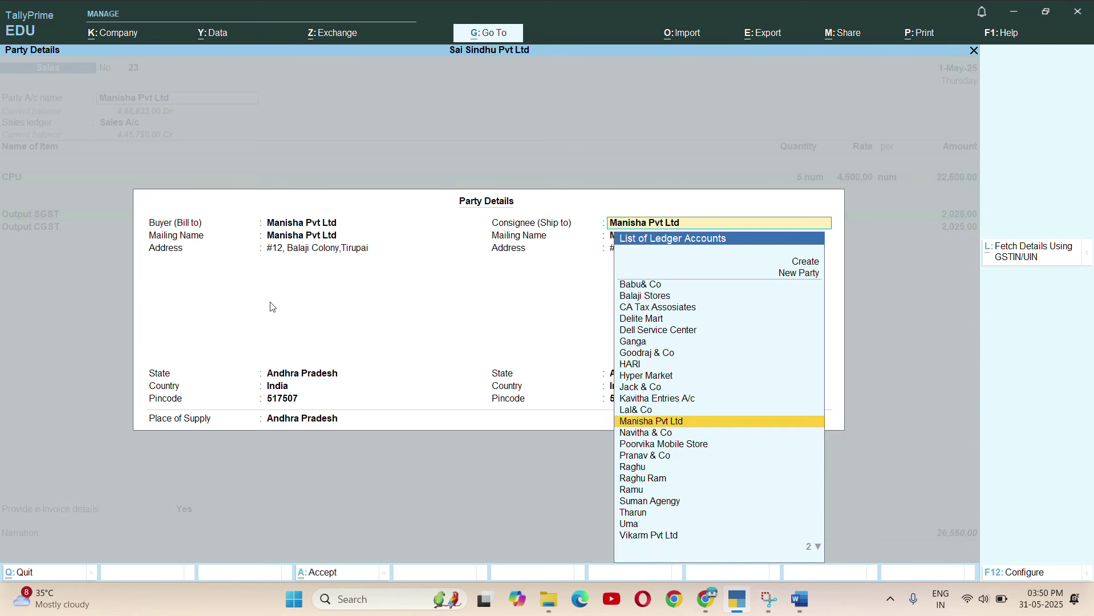
pyautogui.press('Return')
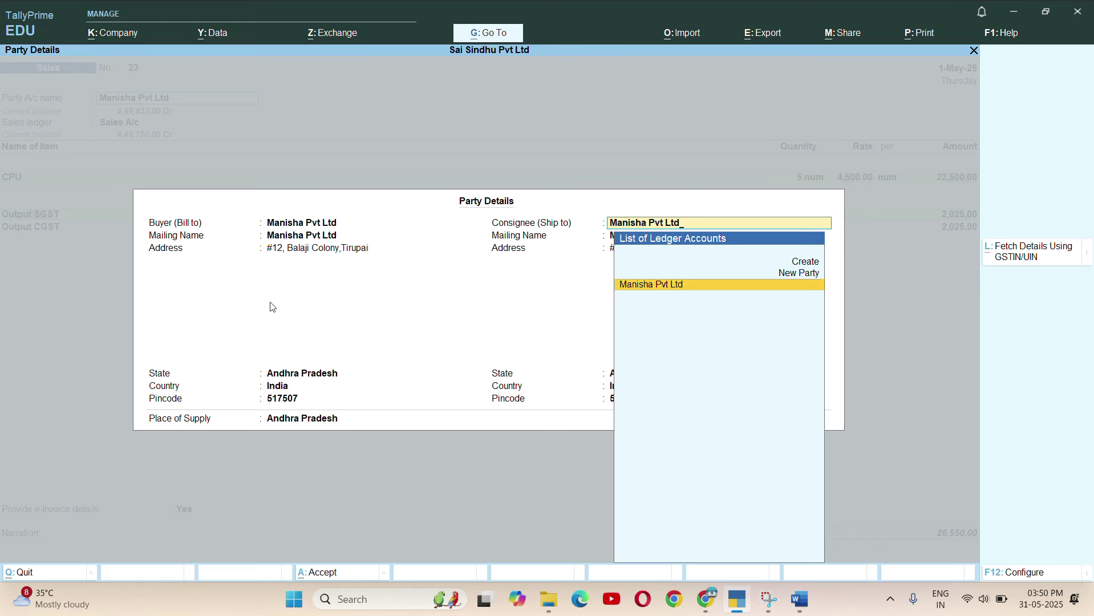
pyautogui.write(',')
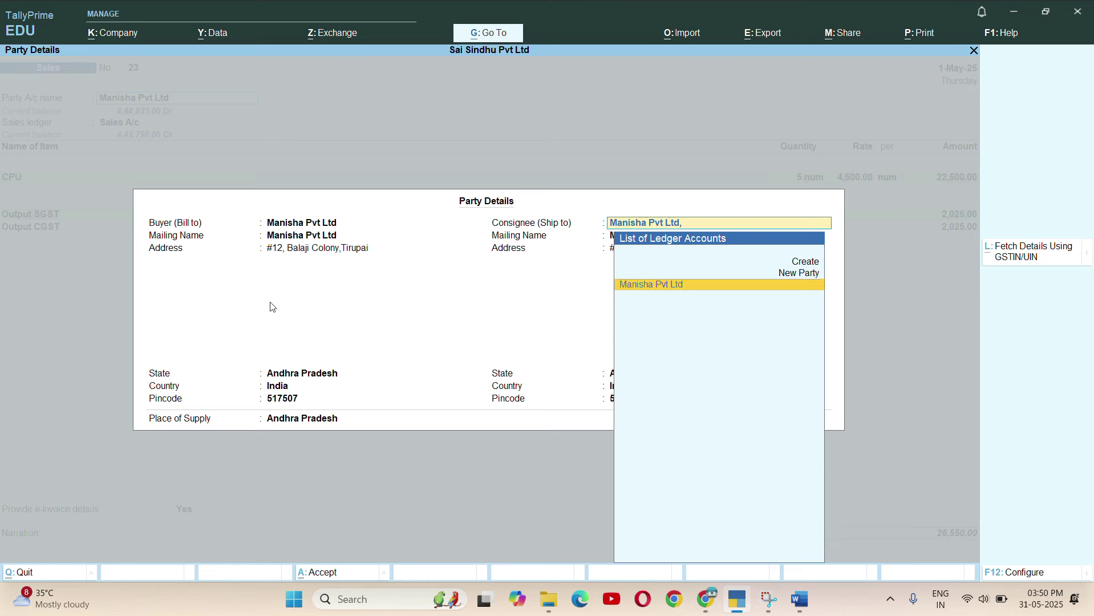
pyautogui.write(' Babu')
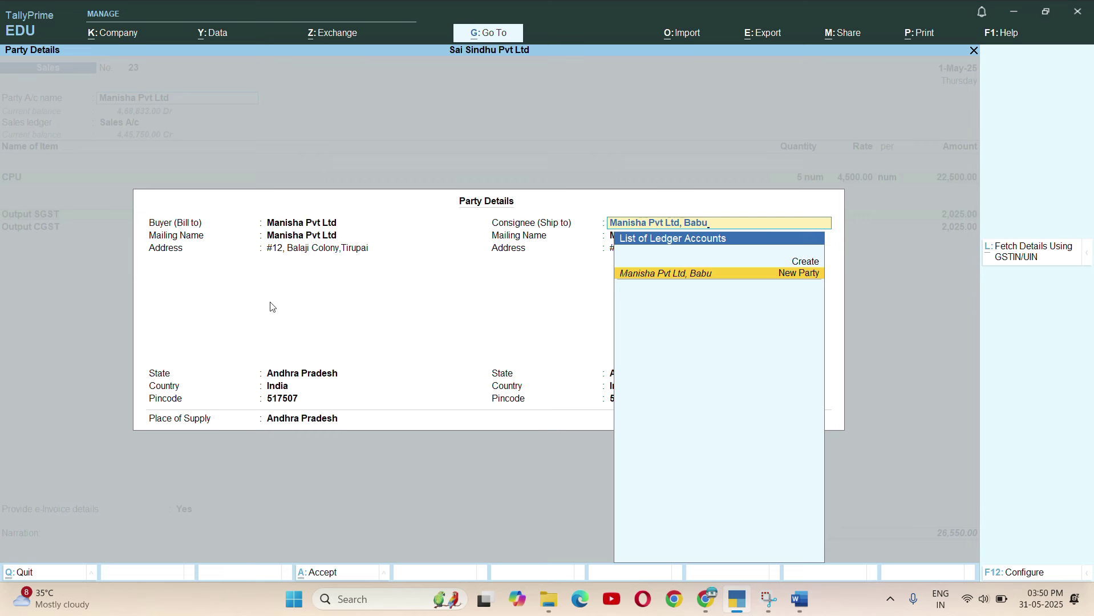
pyautogui.press('Return')
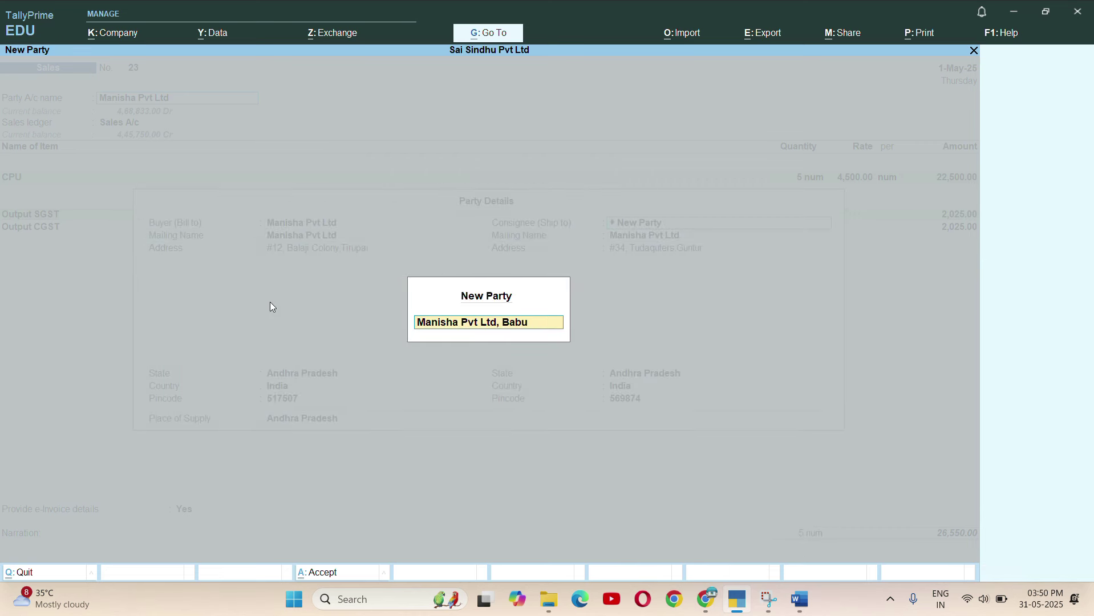
pyautogui.press('Return')
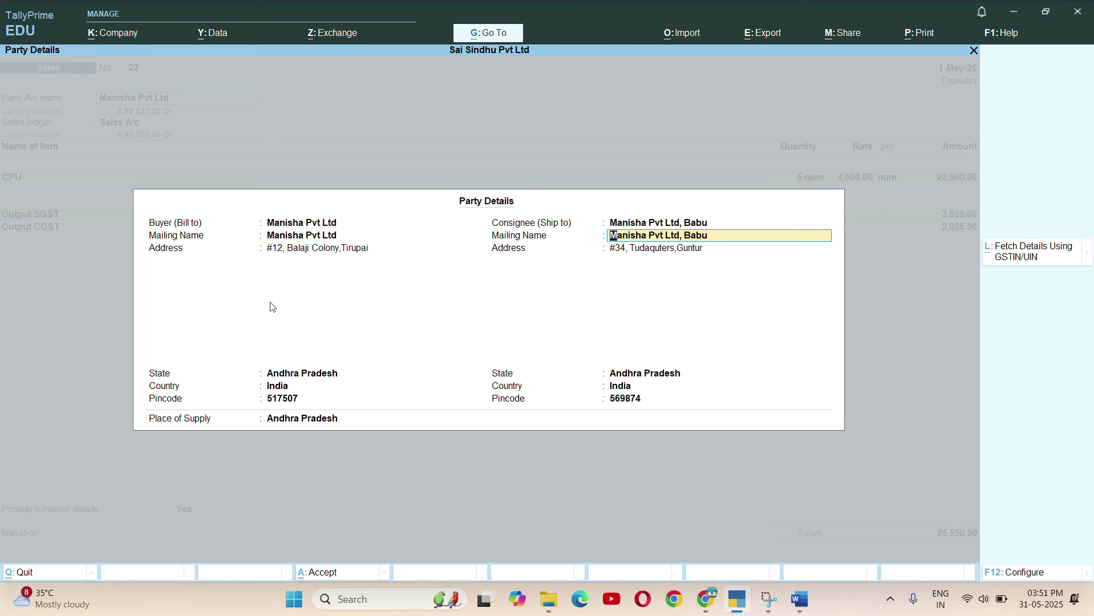
pyautogui.press('Up')
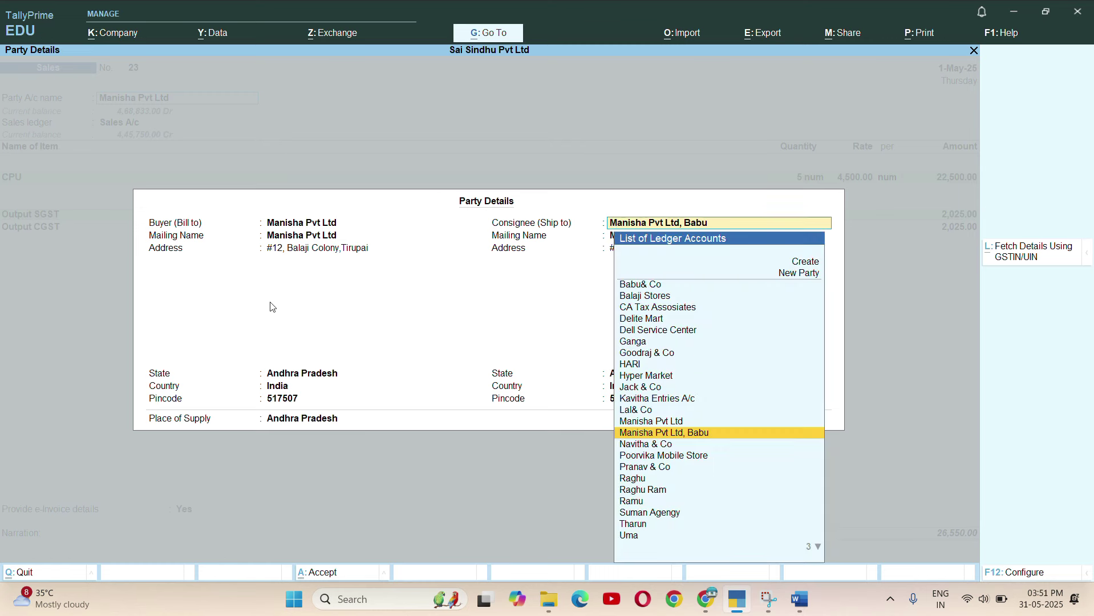
pyautogui.press('Return')
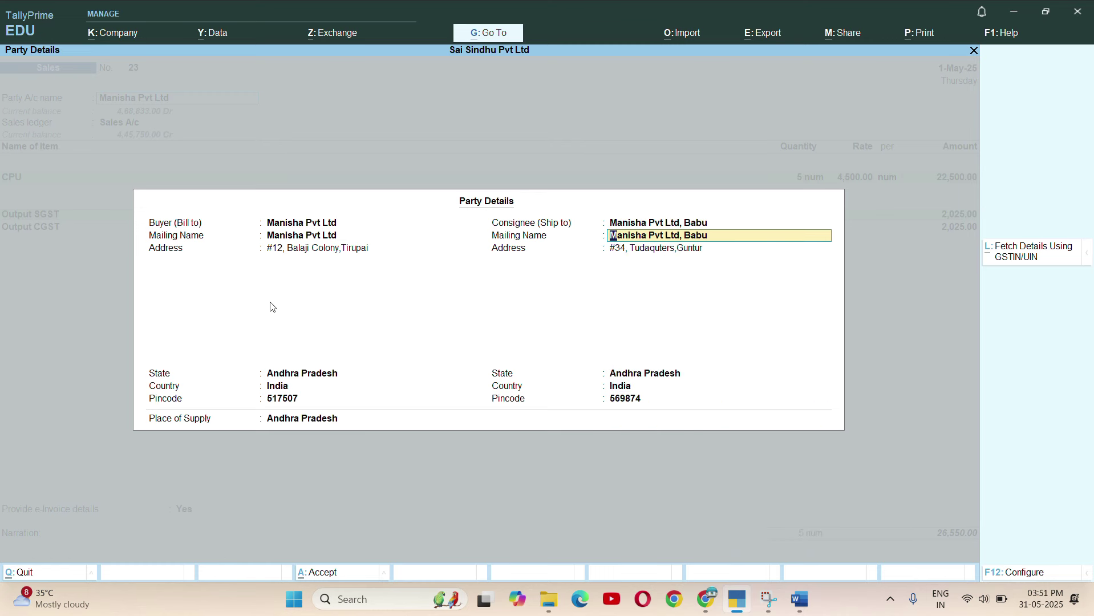
pyautogui.press('Return')
pyautogui.press('Return')
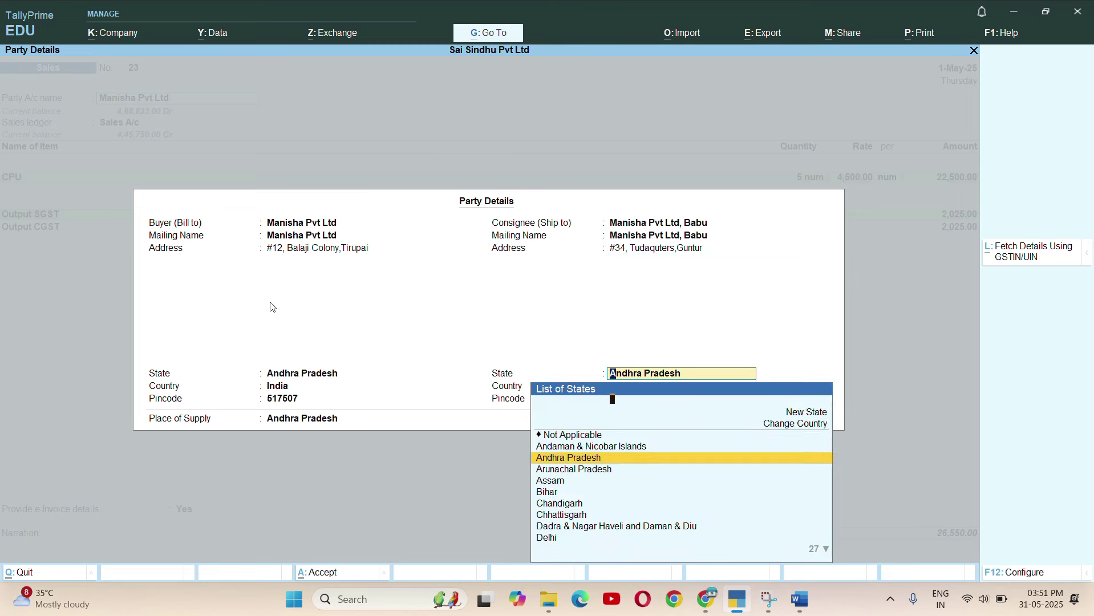
pyautogui.press('Return')
pyautogui.press('Return')
# - Accept the item and tax lines, set e-Invoice details to No, use new reference 23, and save
pyautogui.press('Return')
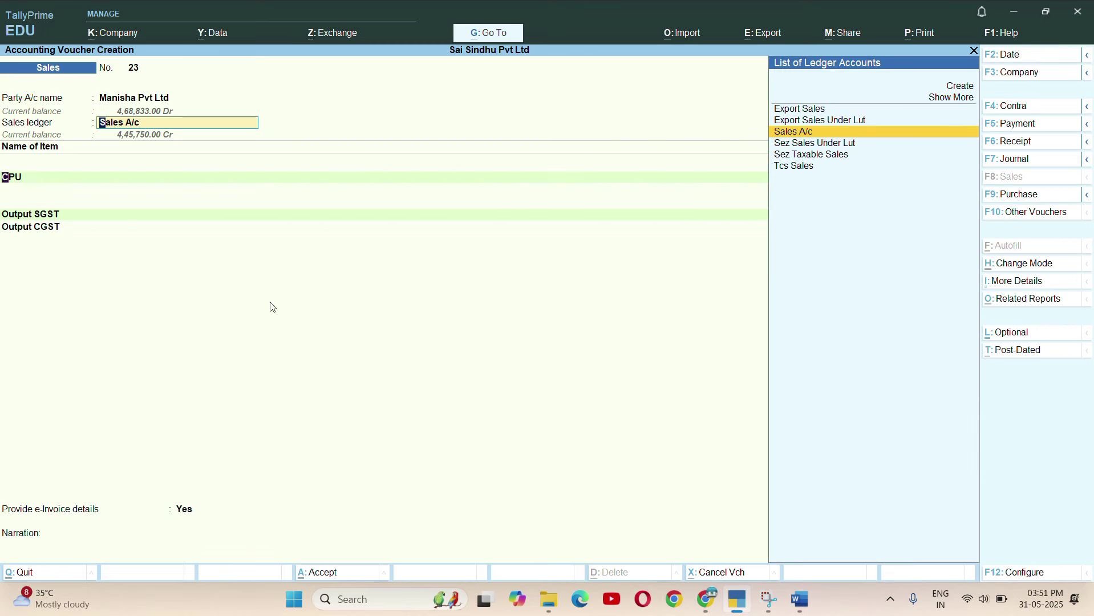
pyautogui.press('Return')
pyautogui.press('Return')
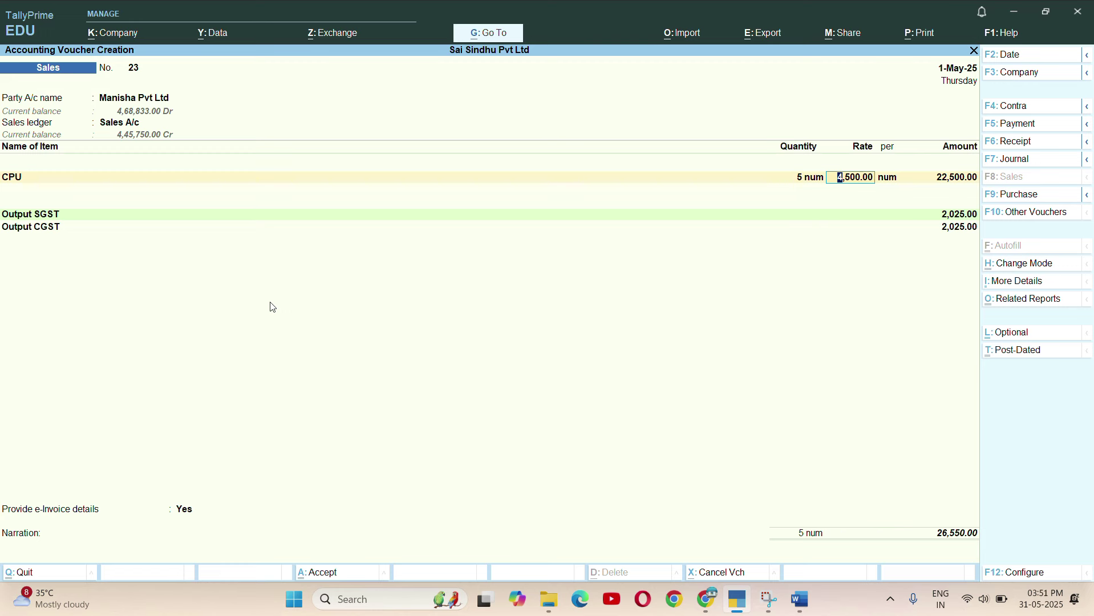
pyautogui.press('Return')
pyautogui.press('Return')
pyautogui.press('Return')
pyautogui.press('Return')
pyautogui.press('Return')
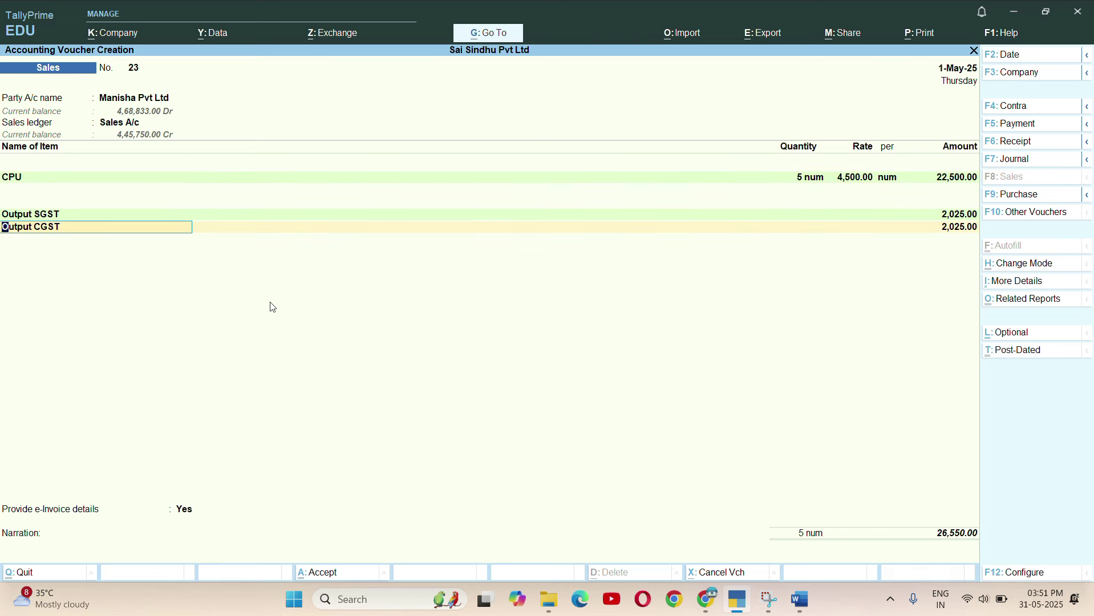
pyautogui.press('Return')
pyautogui.press('Return')
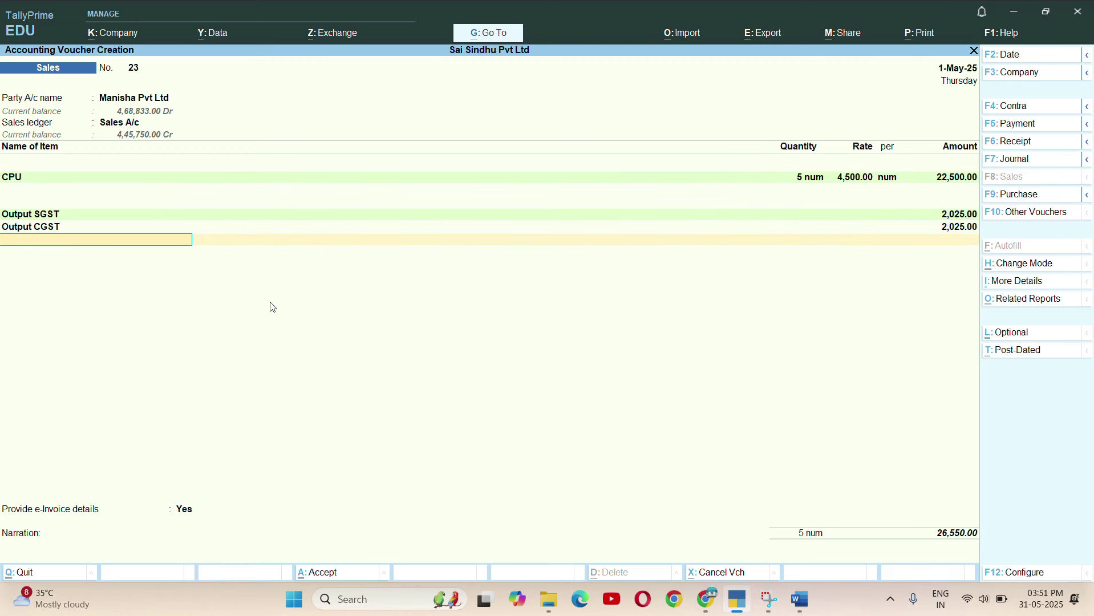
pyautogui.press('Return')
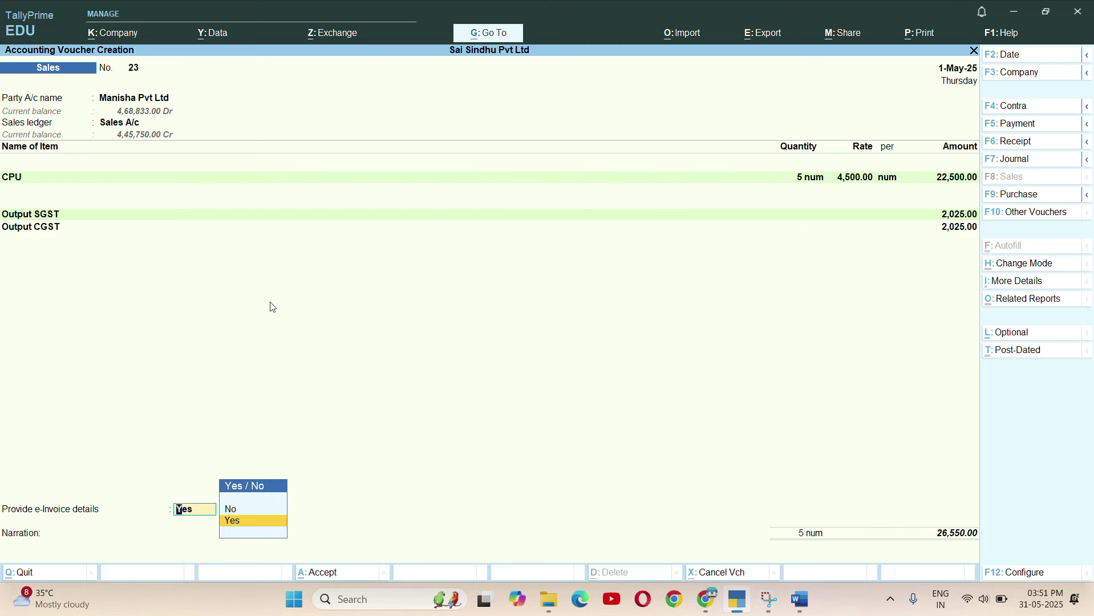
pyautogui.press('Up')
pyautogui.press('Return')
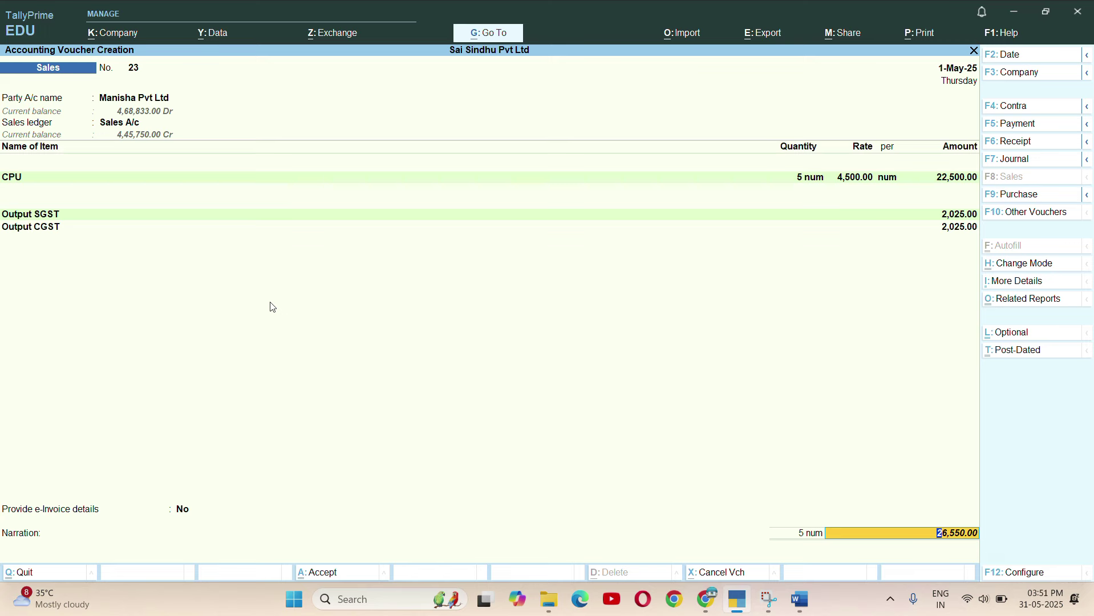
pyautogui.press('Return')
pyautogui.press('Return')
pyautogui.press('Return')
pyautogui.press('Return')
pyautogui.press('Return')
pyautogui.press('Return')
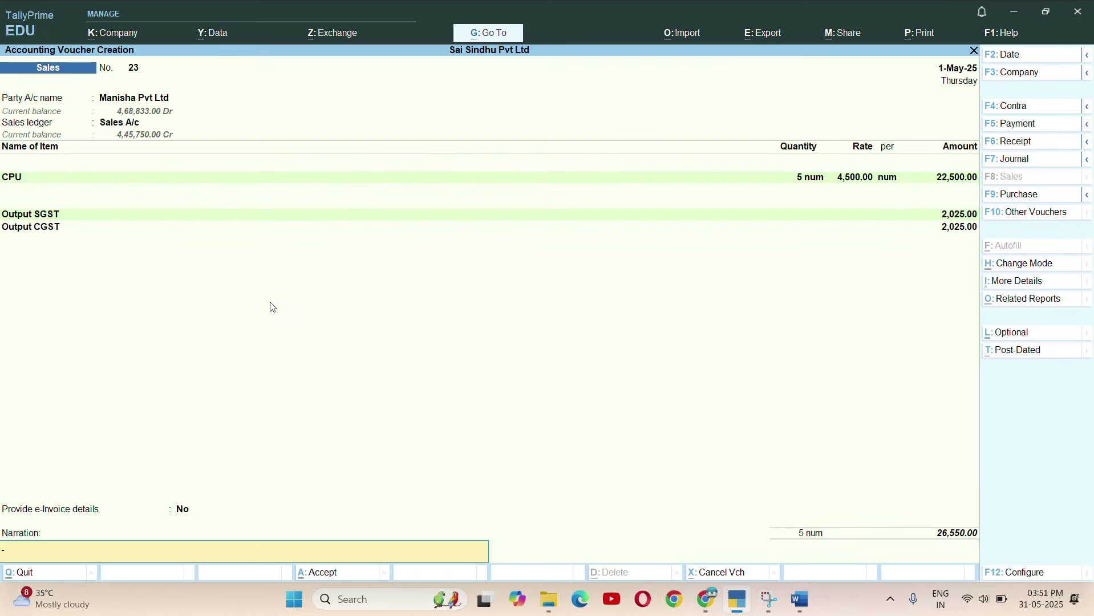
pyautogui.press('Return')
pyautogui.press('Return')
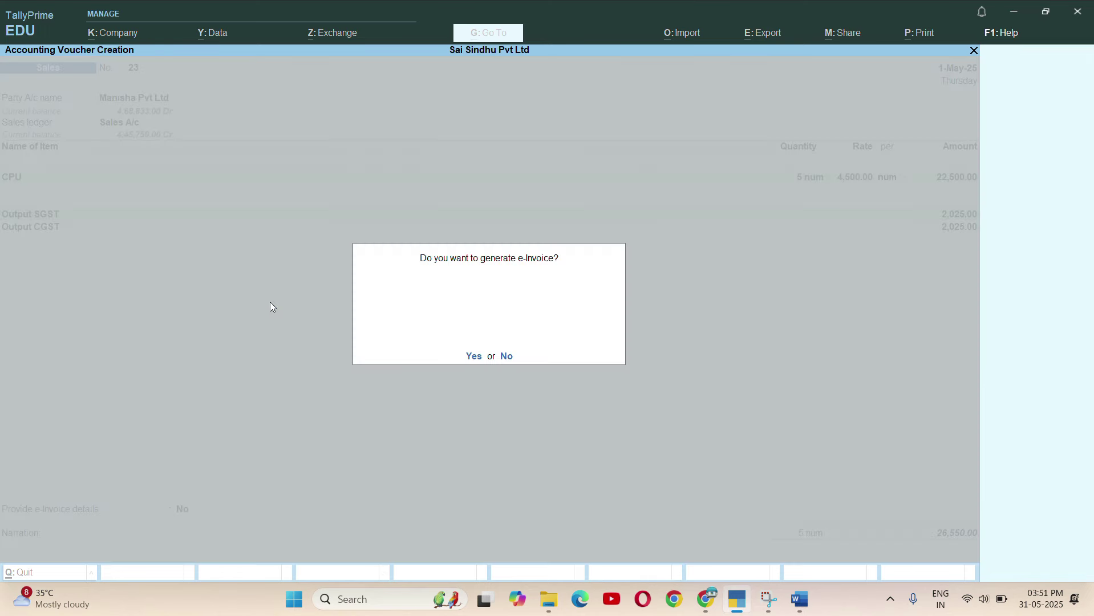
pyautogui.press('n')
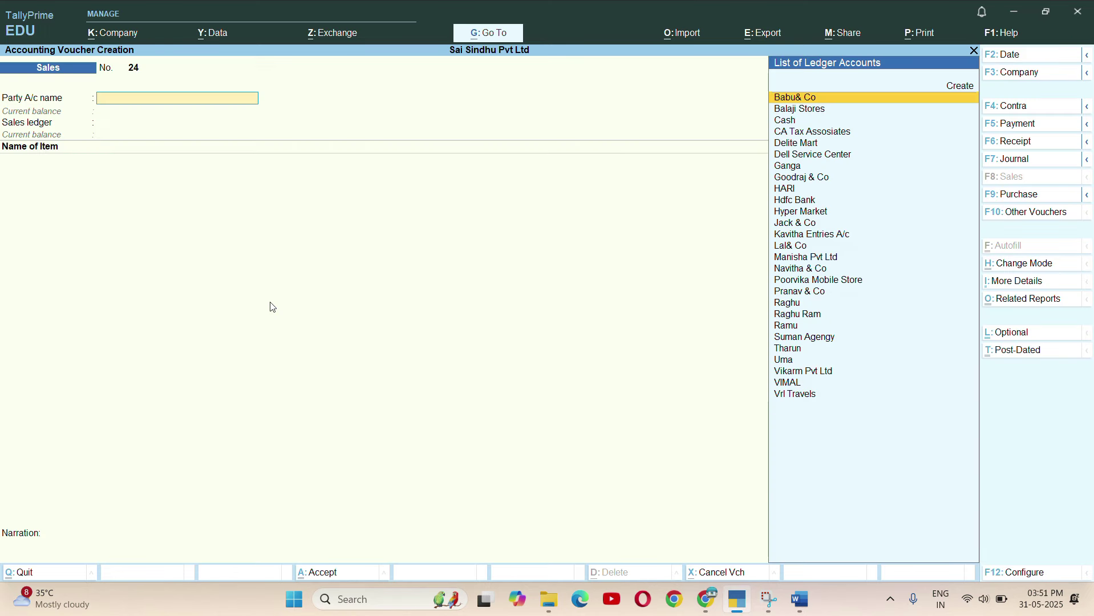